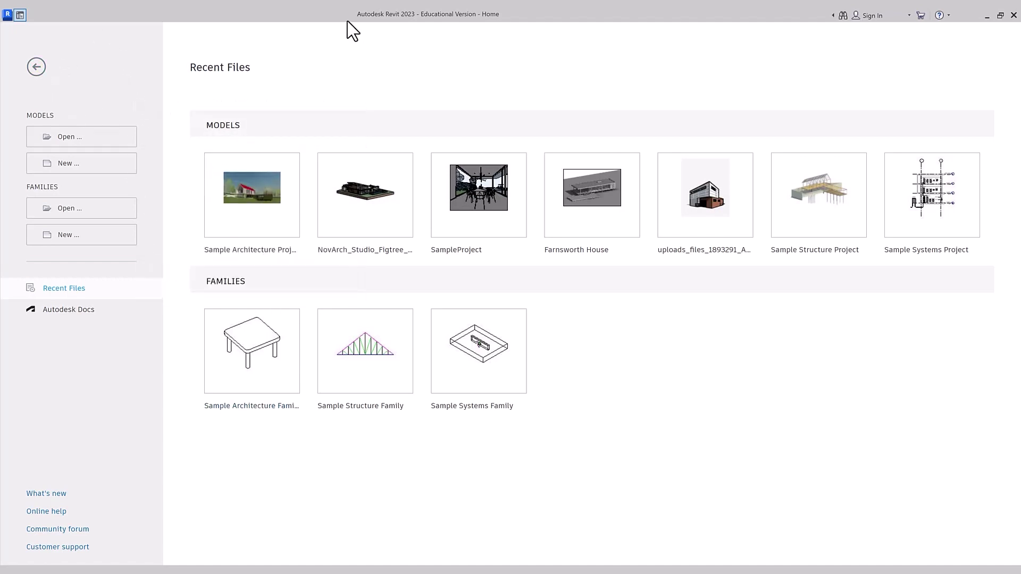
Step: Close the Home screen and return to Project1's empty Level 1 floor plan
click(21, 14)
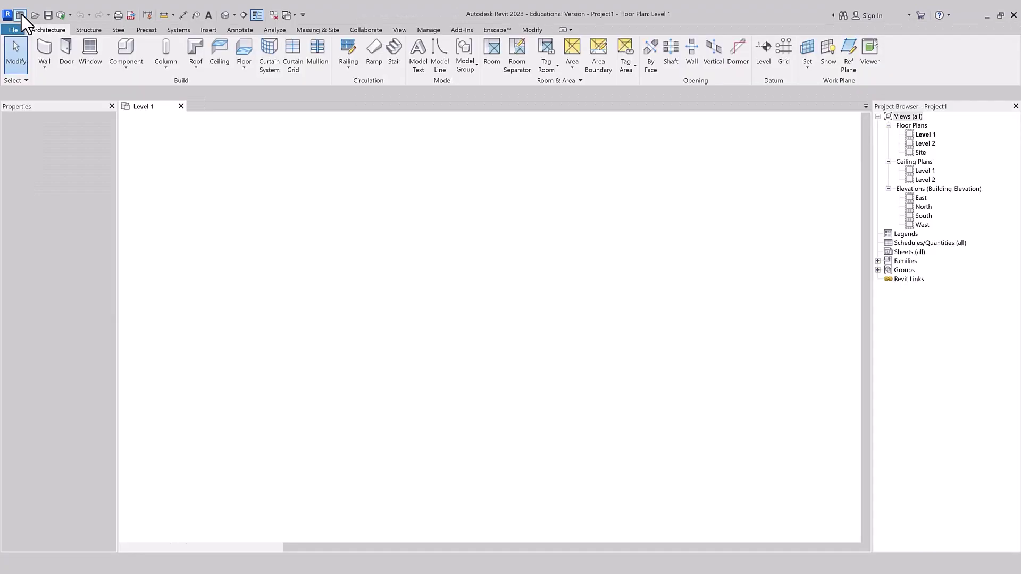
Step: Toggle between the Home screen and Level 1 plan, ending on Home and starting a new project
click(21, 14)
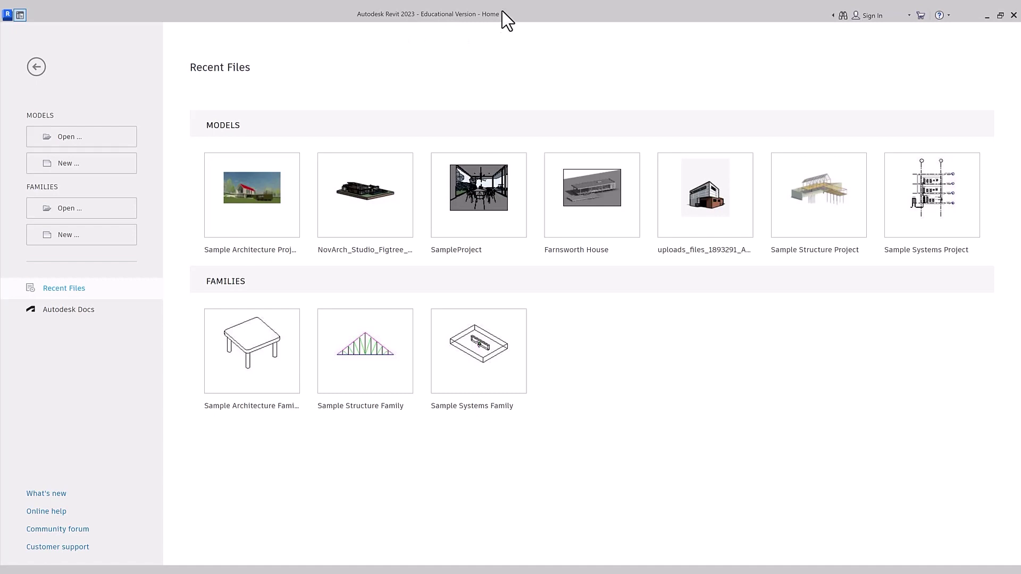
click(20, 15)
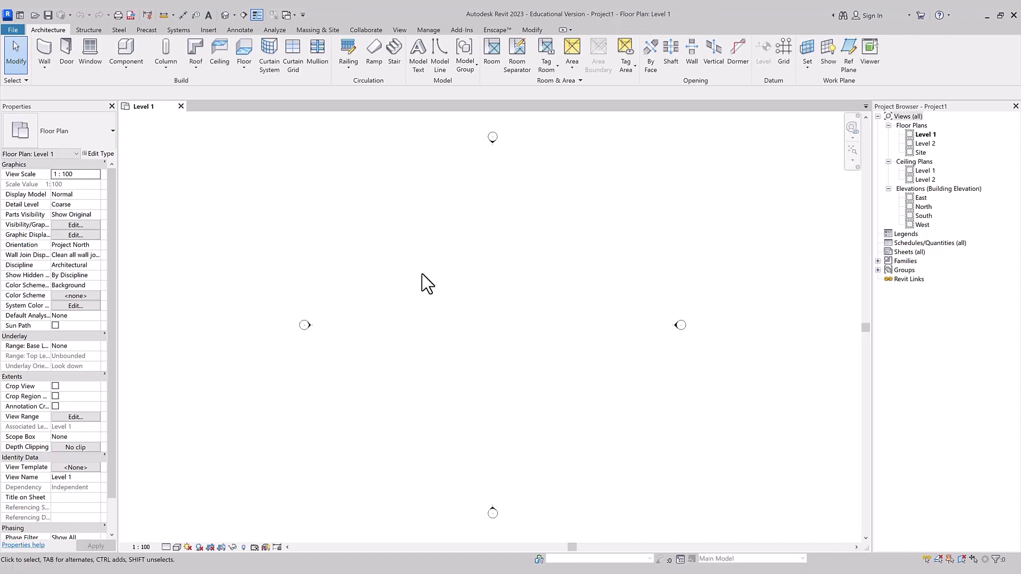
click(22, 15)
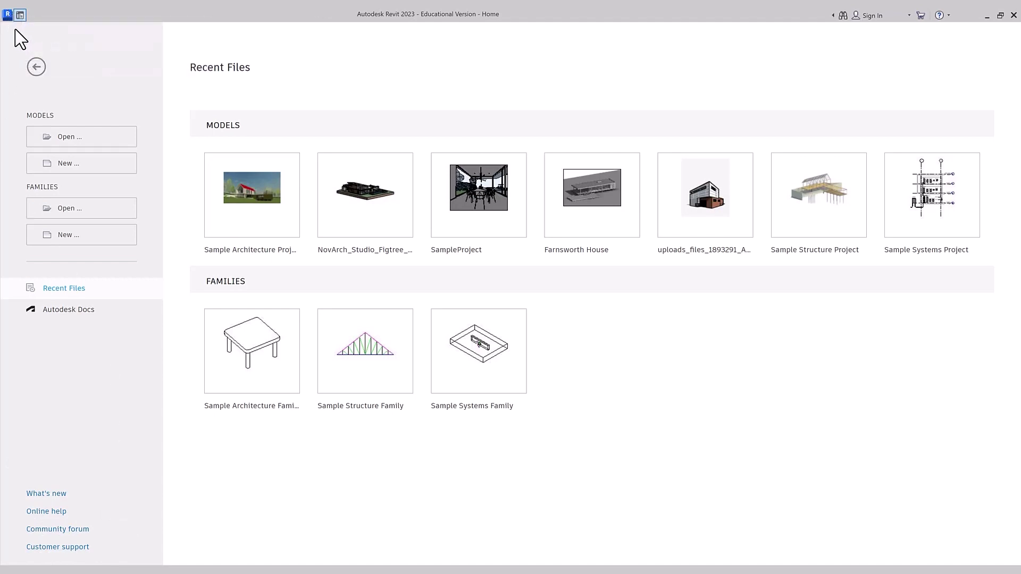
click(60, 167)
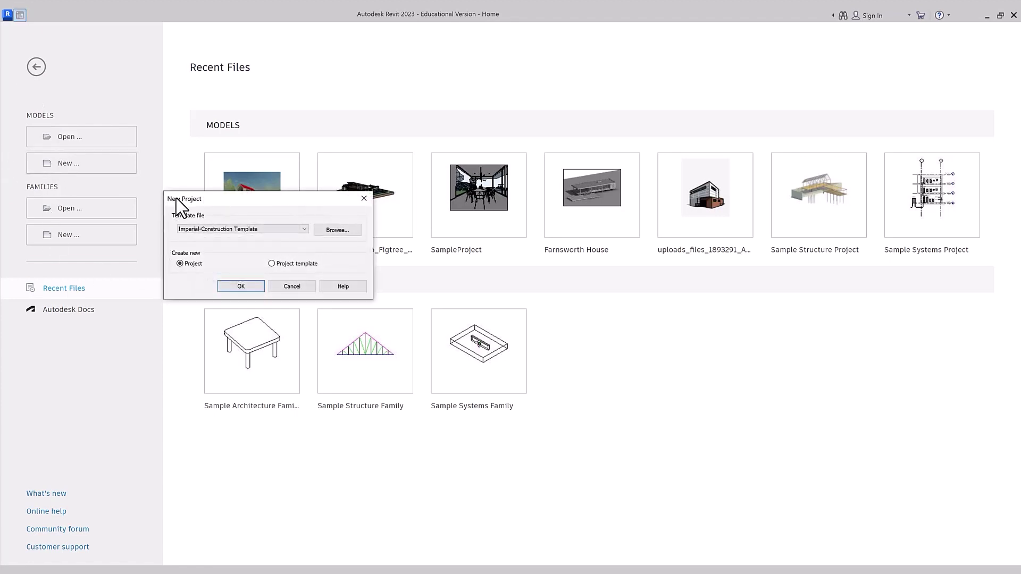
Step: Create a new project from the Metric-Architectural Template and show the ribbon minimize options
click(210, 228)
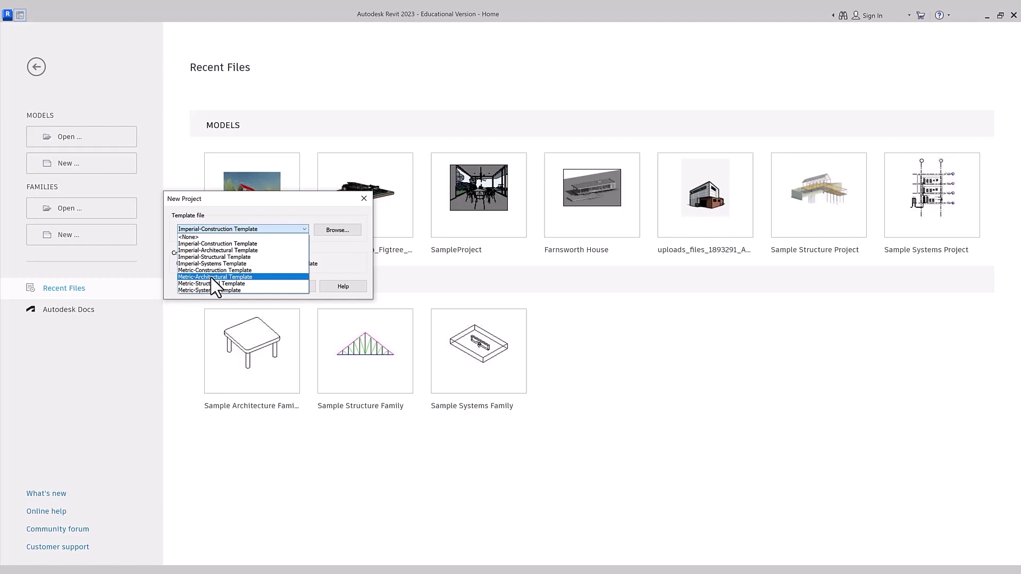
click(214, 277)
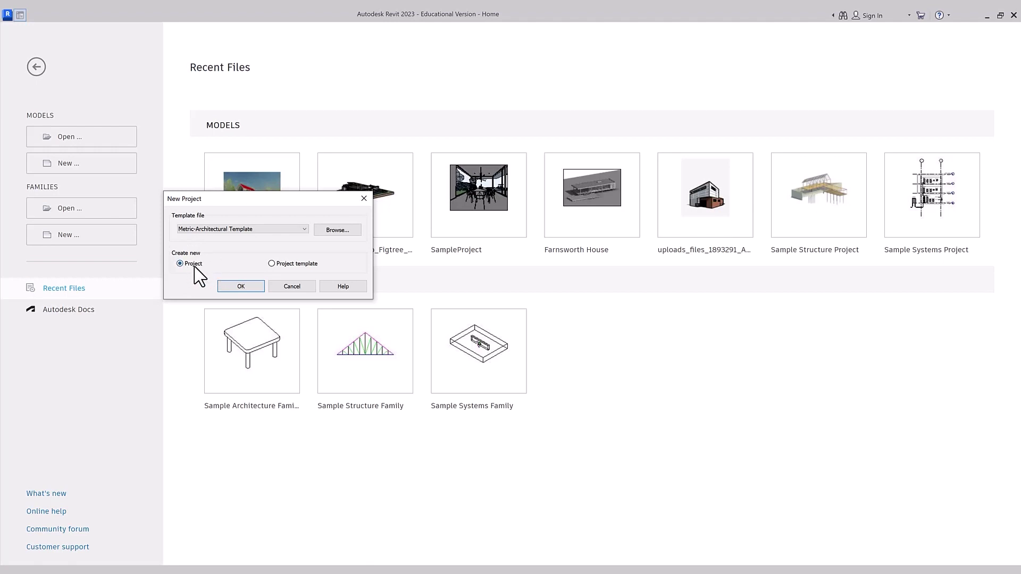
click(237, 287)
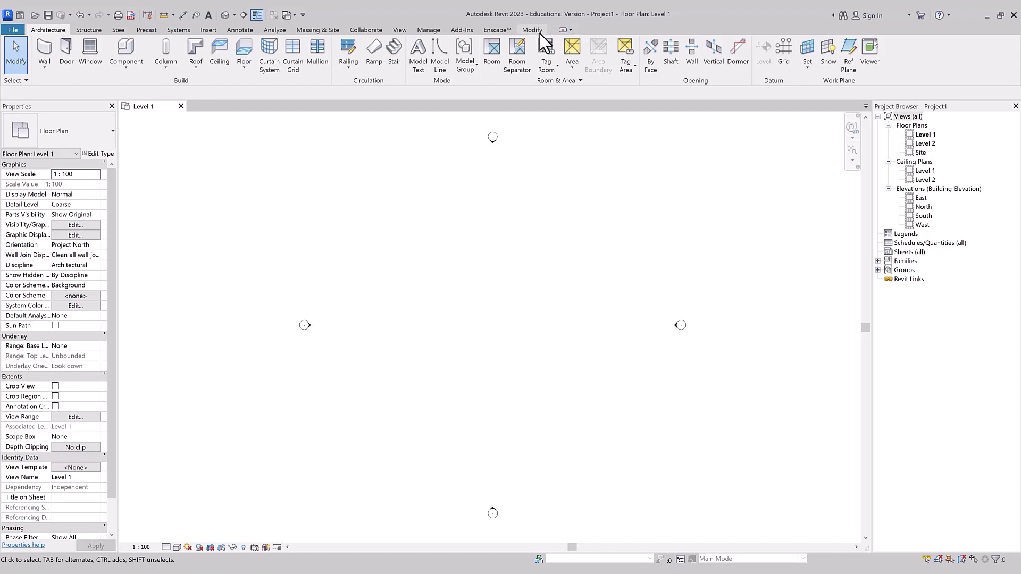
click(571, 31)
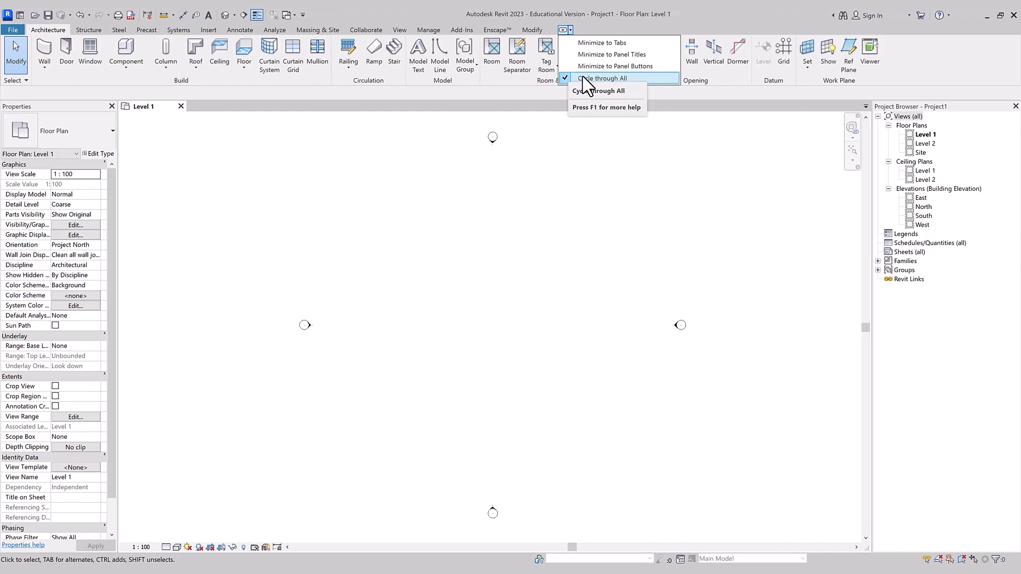
click(564, 31)
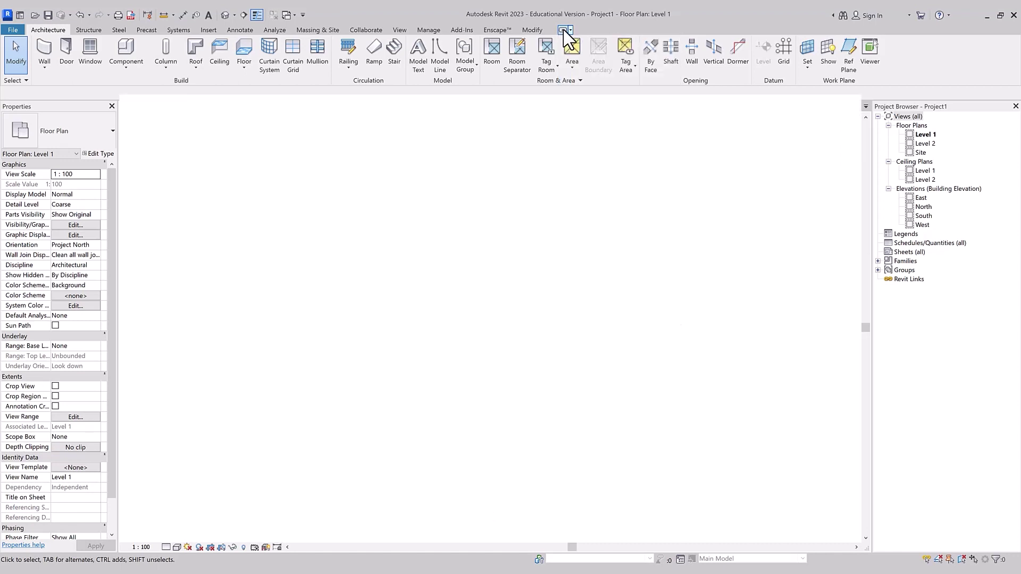
click(563, 30)
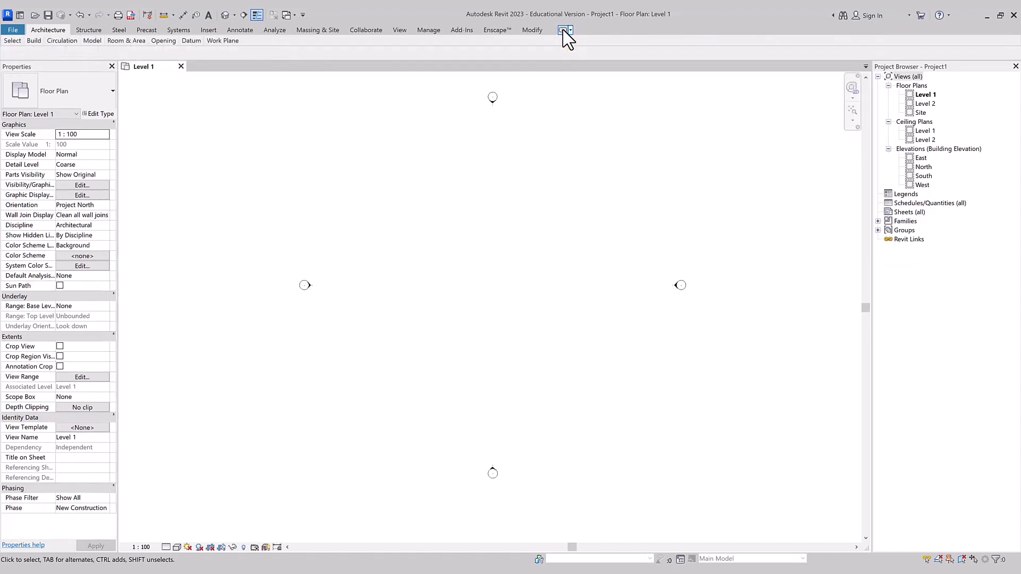
click(564, 30)
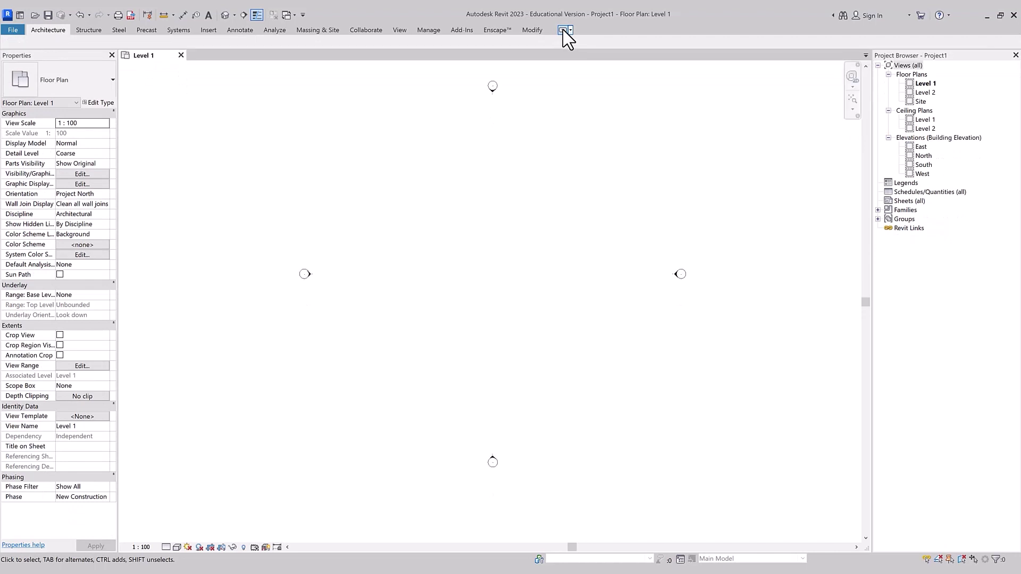
click(563, 31)
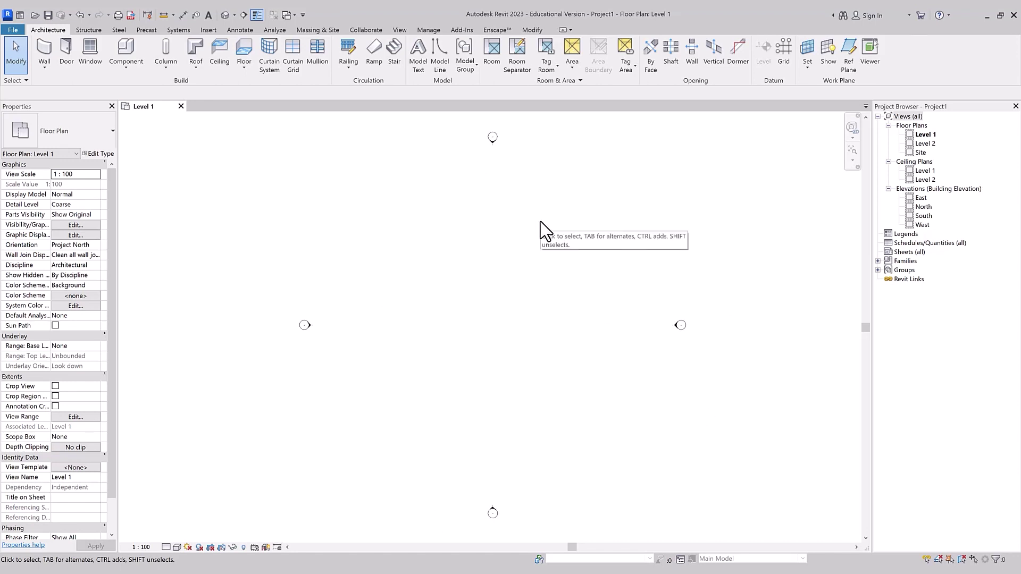
click(16, 30)
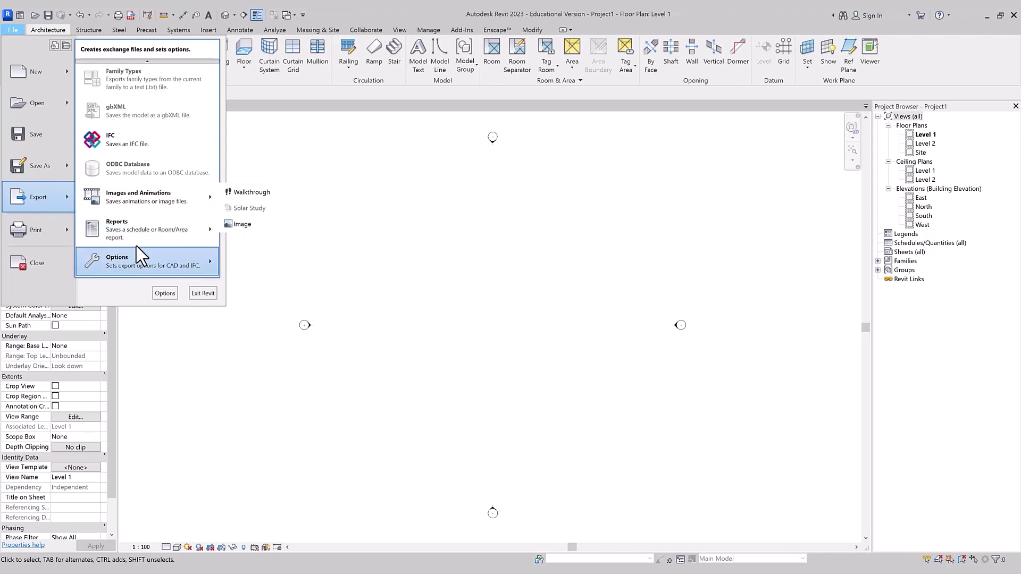
mouse_move(36, 230)
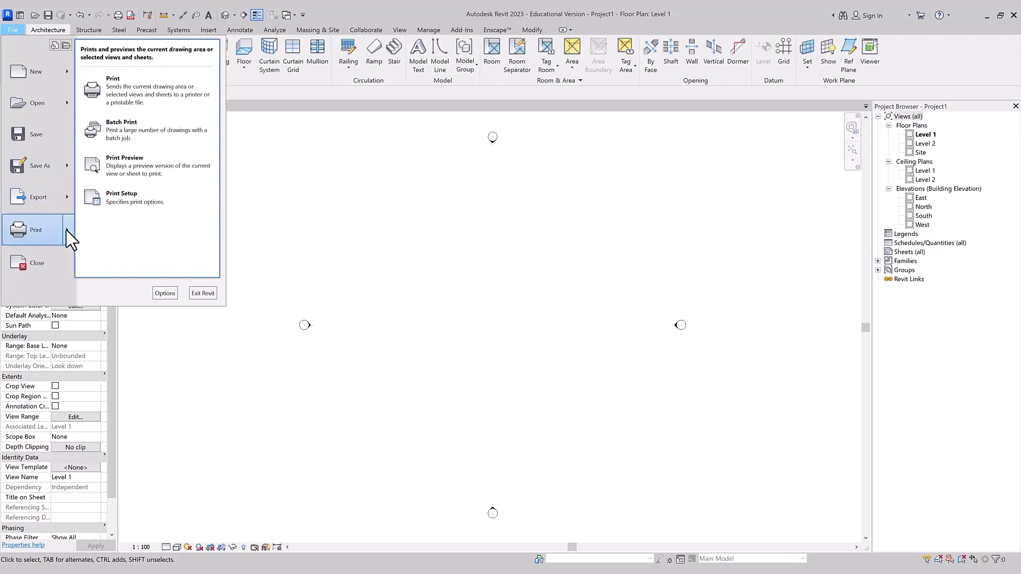
click(48, 30)
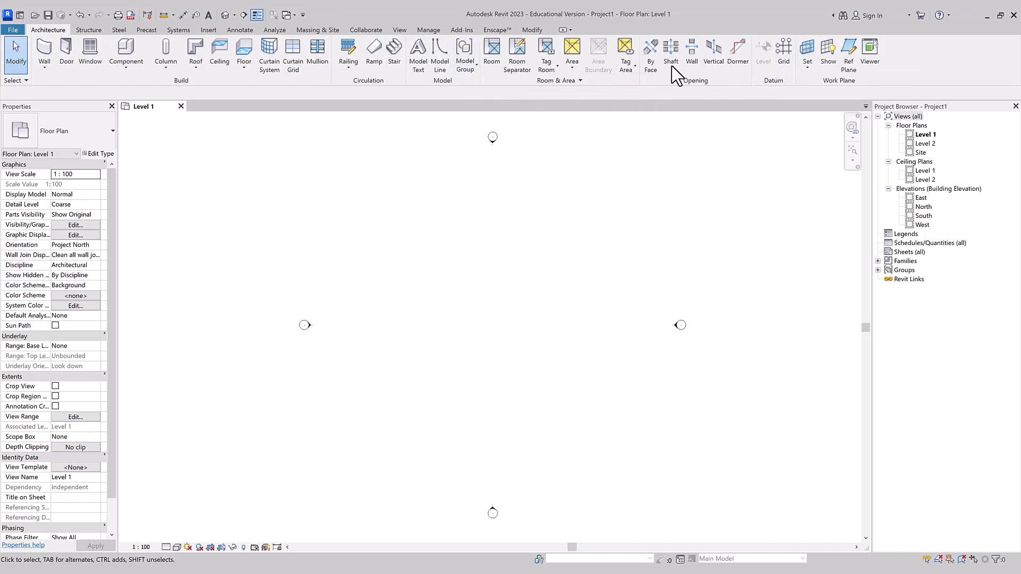
Step: Browse the Structure, Insert, Annotate, Analyze, Massing & Site, Collaborate and View ribbon tabs
click(88, 30)
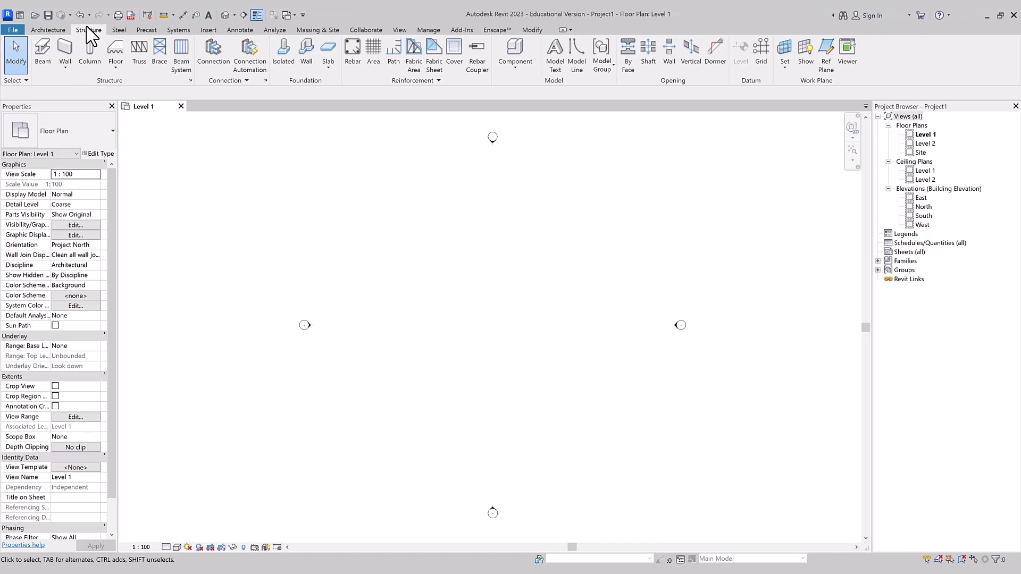
click(207, 30)
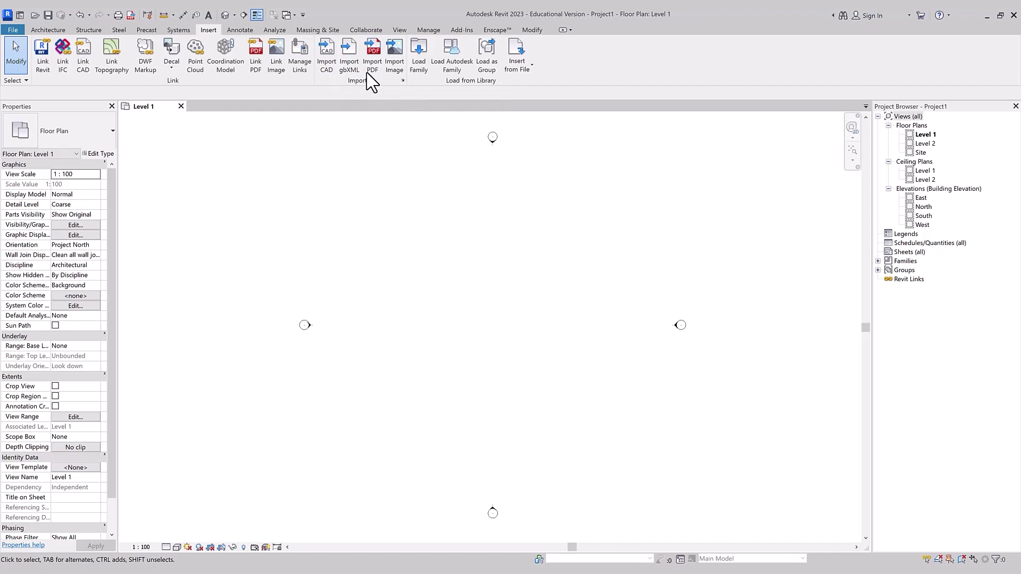
click(244, 30)
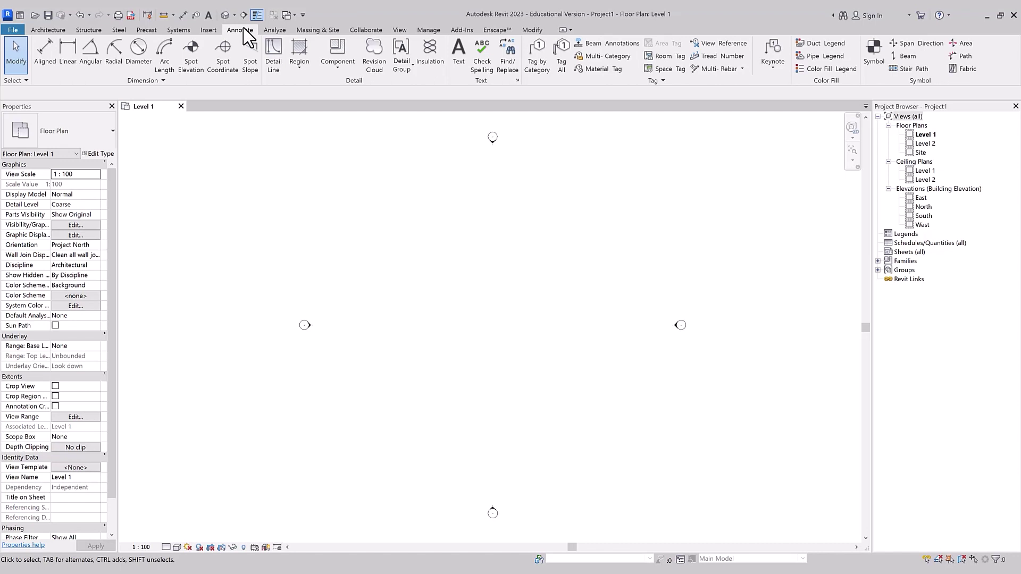
click(271, 31)
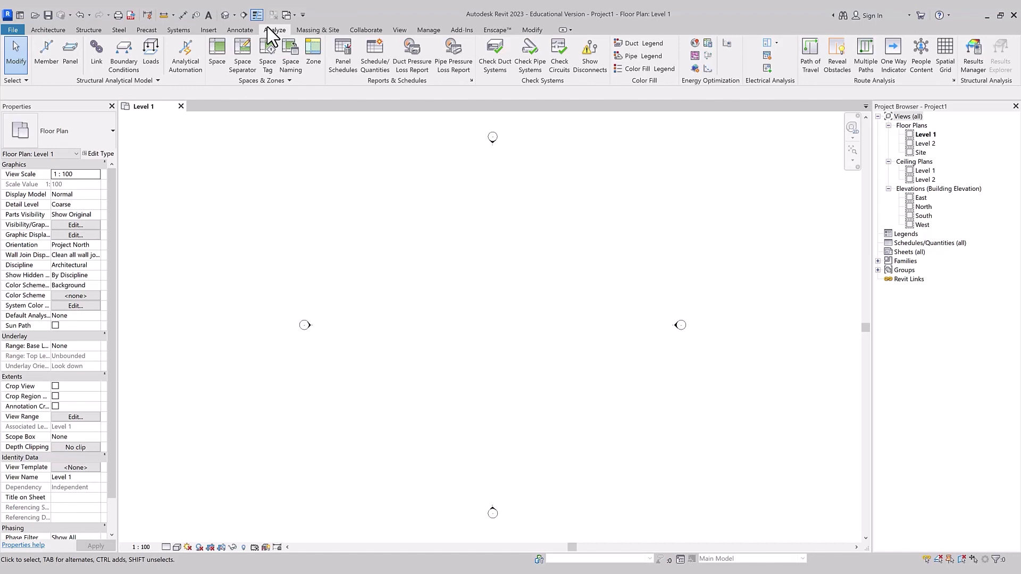
click(301, 31)
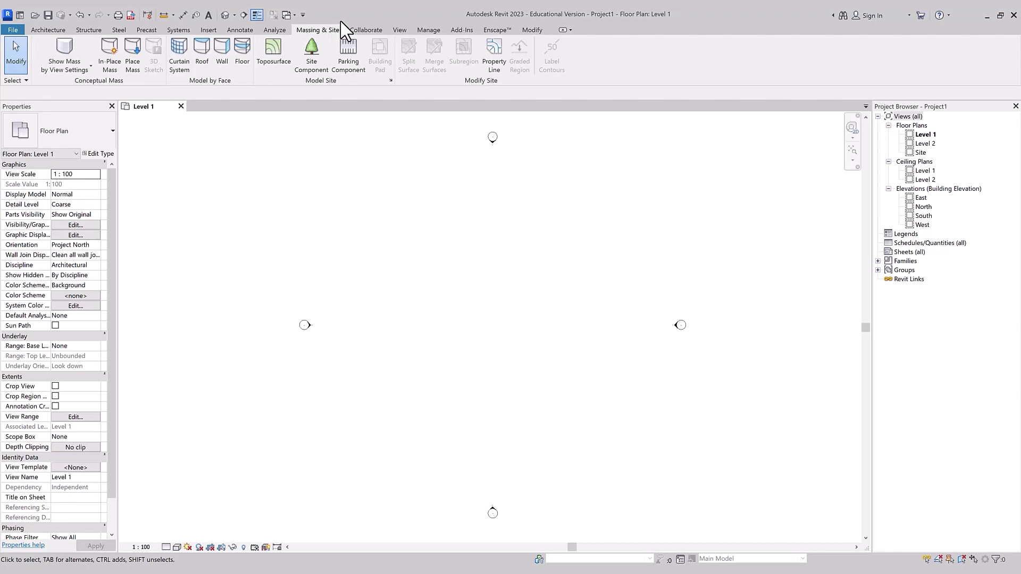
click(357, 30)
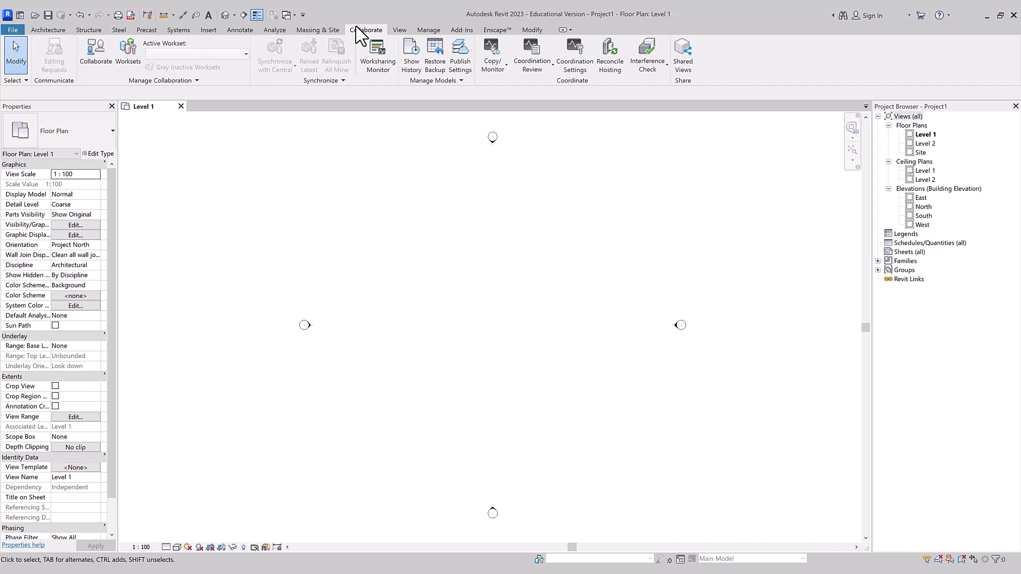
click(399, 30)
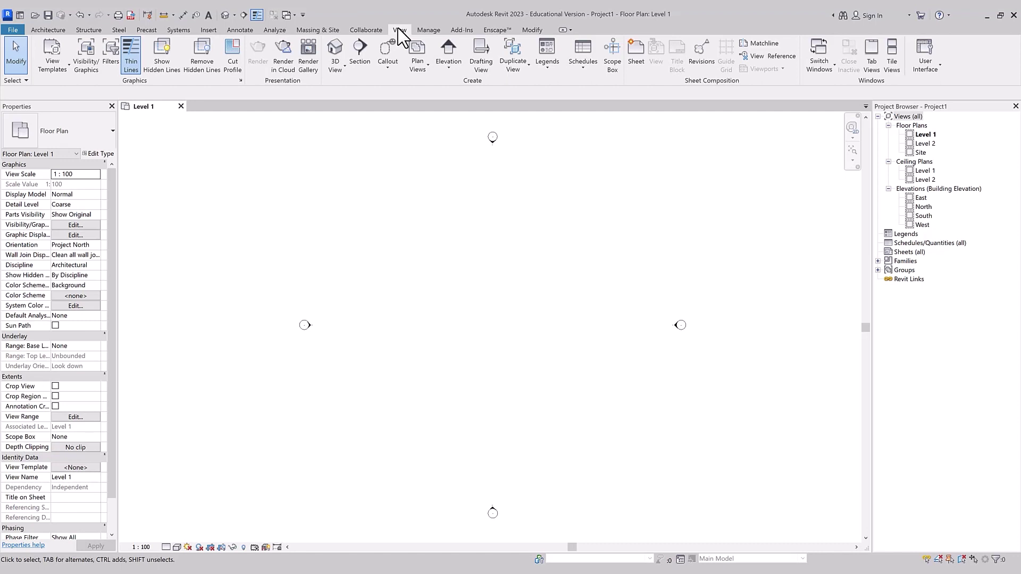
Step: Browse the Manage, Add-Ins and Modify ribbon tabs
click(427, 30)
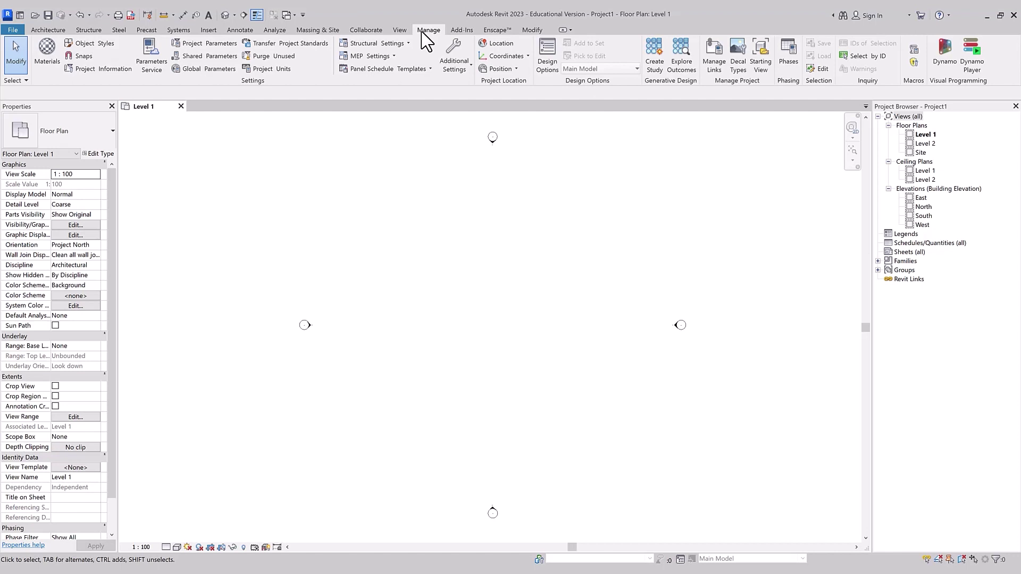
click(473, 34)
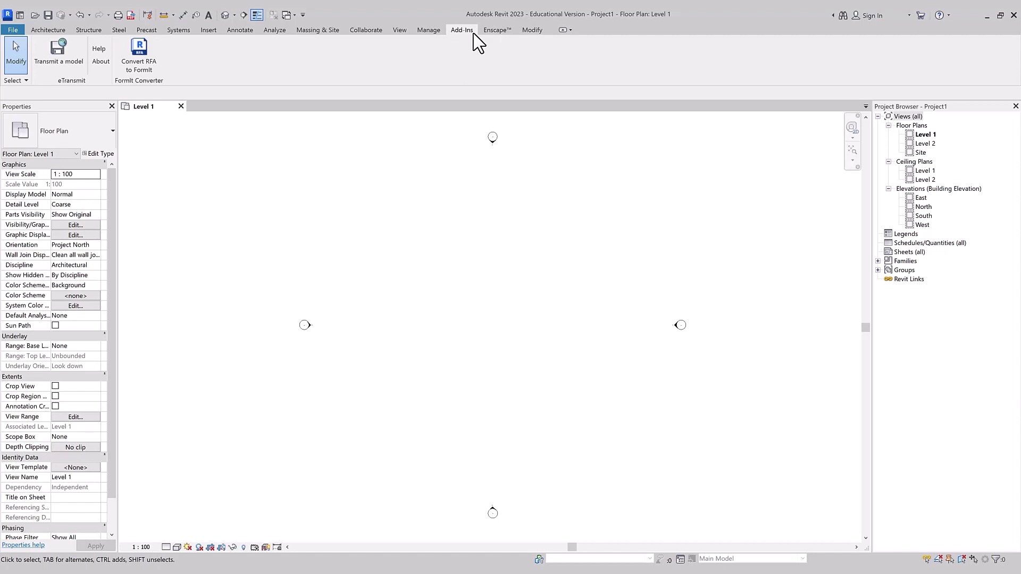
click(532, 30)
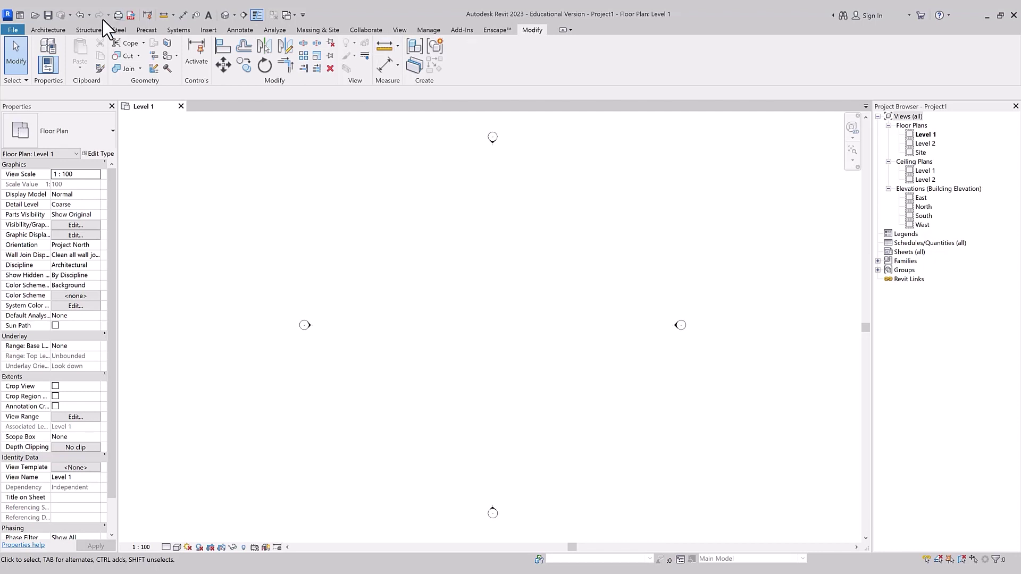
Step: Start the Wall tool, then switch to placing an M_Single-Flush 0915 x 2134mm door
click(47, 30)
click(47, 51)
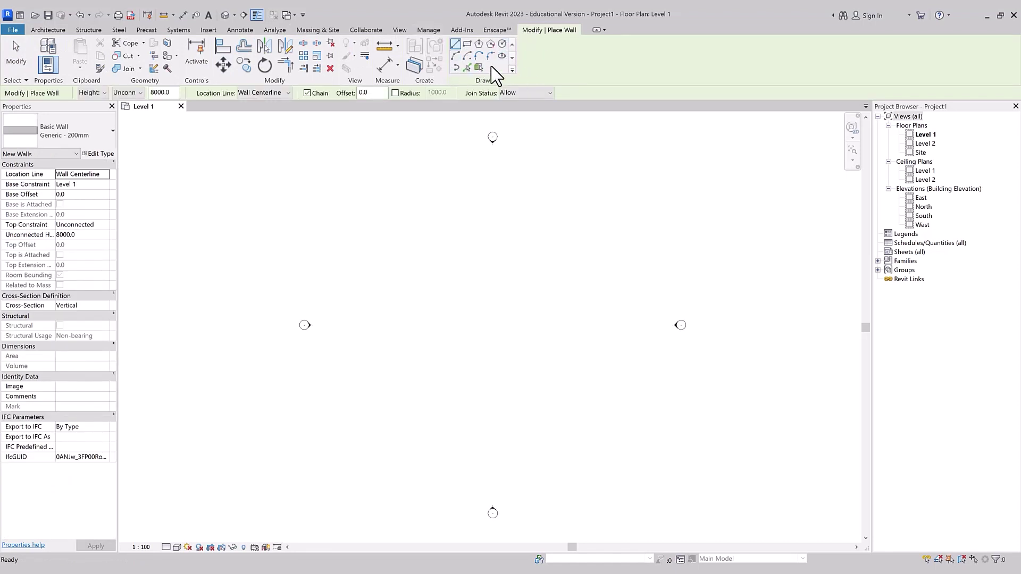
click(45, 30)
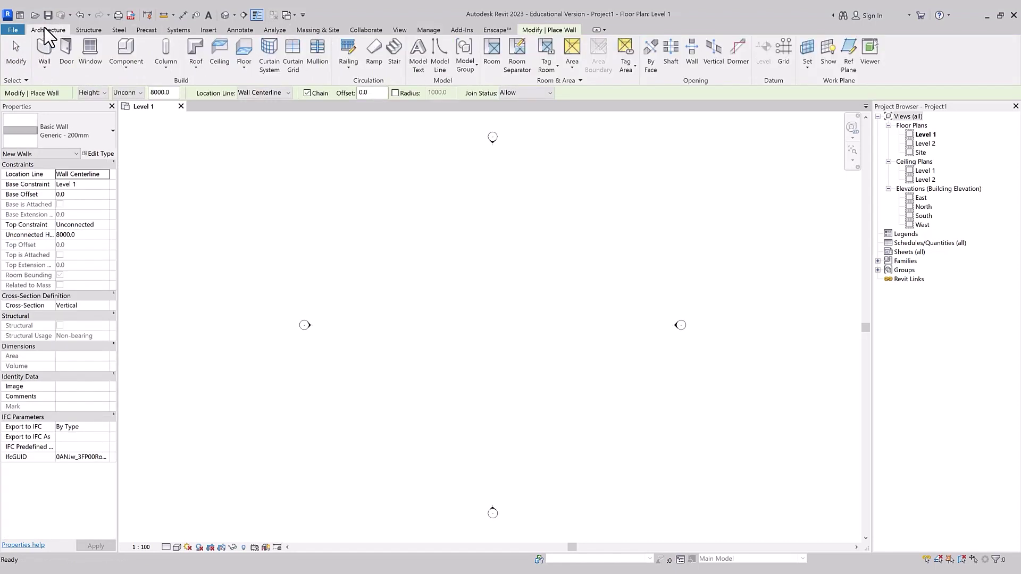
click(67, 53)
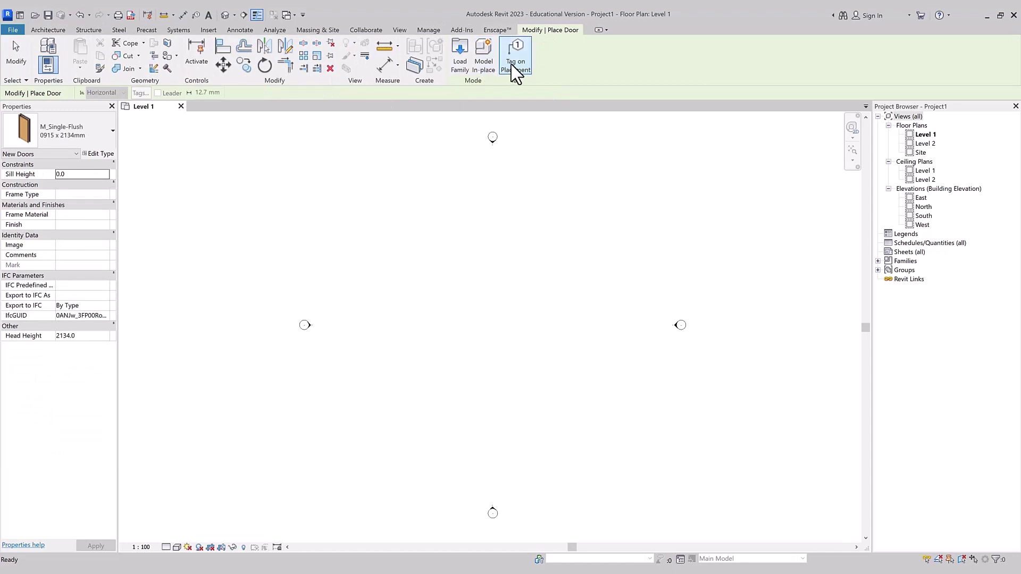
Step: Cancel the door tool and draw a 14600 horizontal wall on Level 1 using WA
click(57, 30)
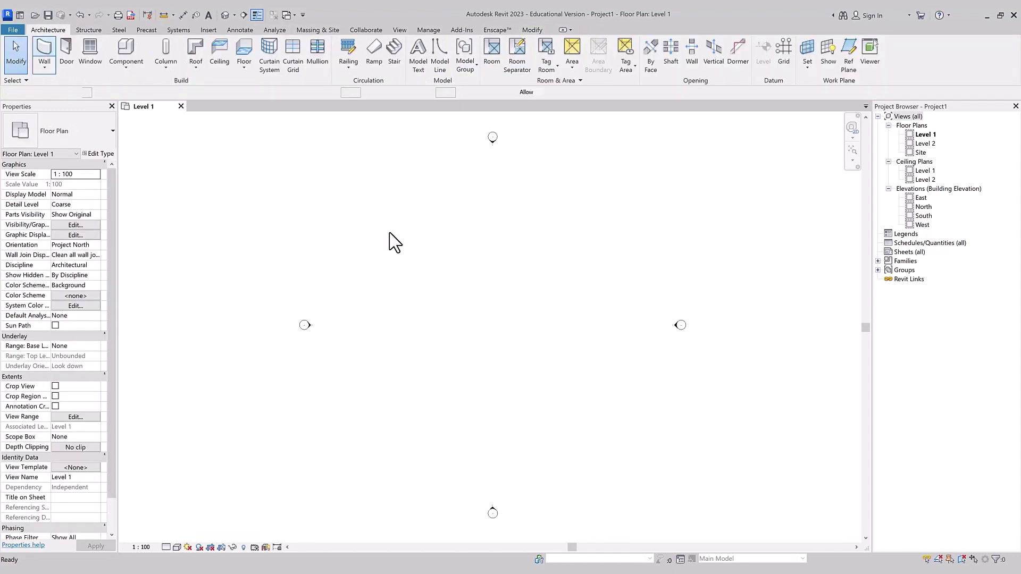
key(w)
key(a)
click(386, 278)
click(494, 278)
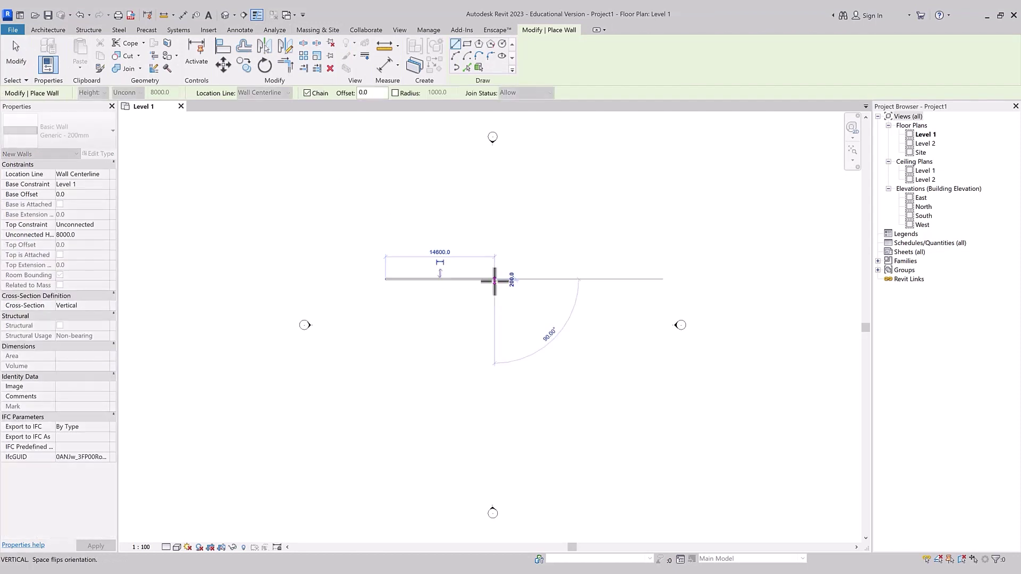
key(Escape)
key(Escape)
Step: Place a single-flush door into the new wall and select it
click(457, 290)
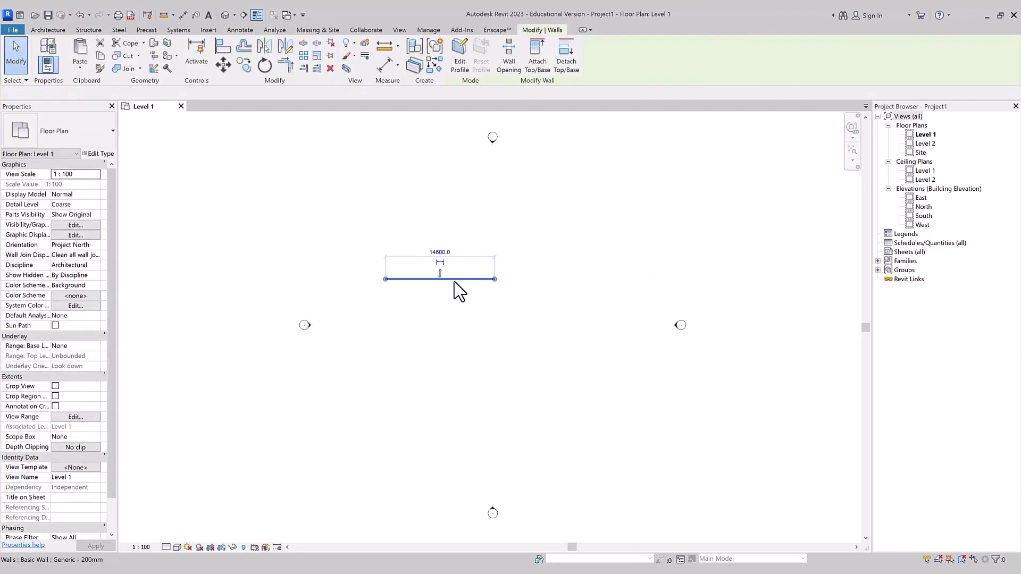
click(478, 141)
click(65, 53)
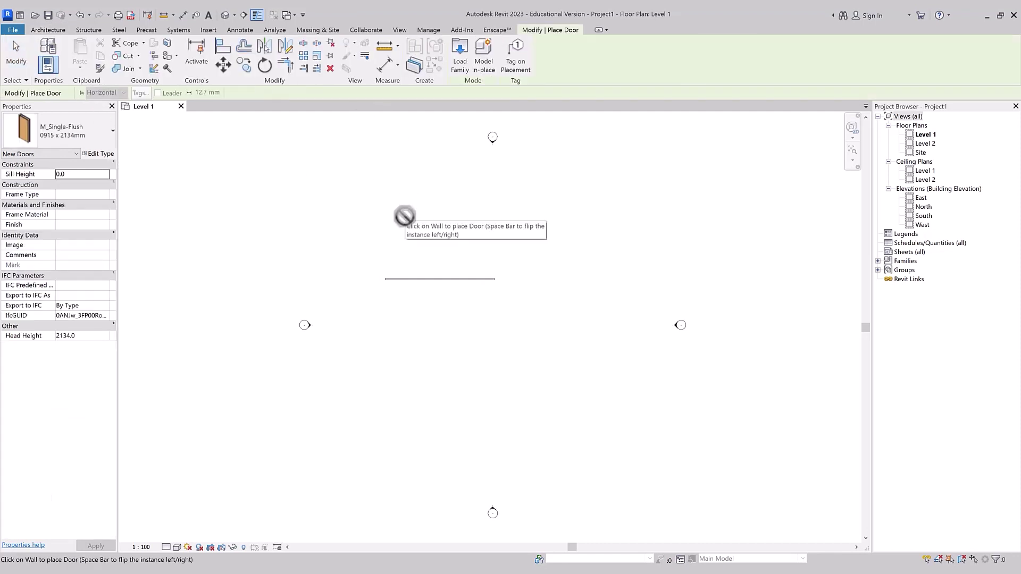
click(424, 296)
key(Escape)
key(Escape)
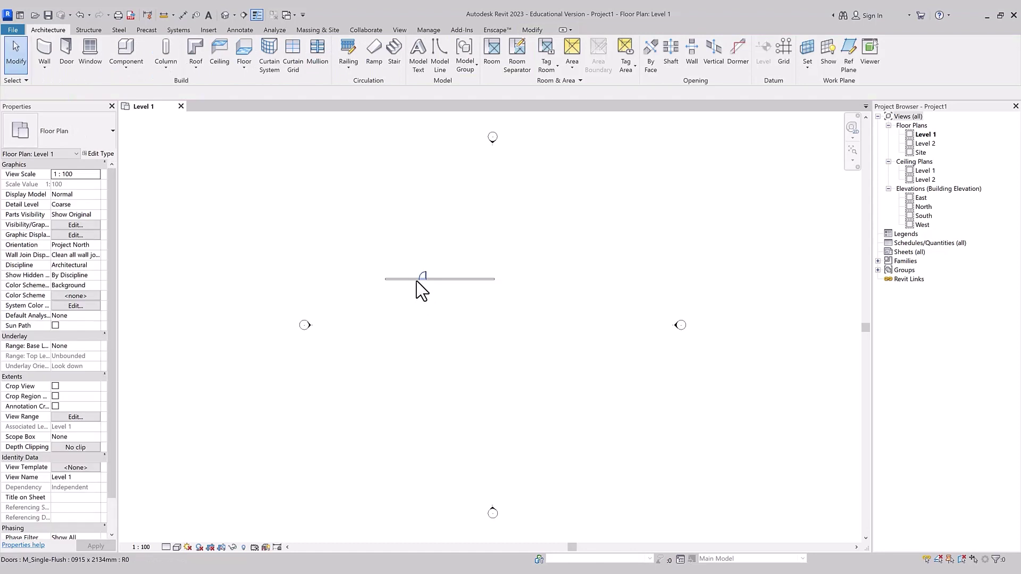
click(424, 281)
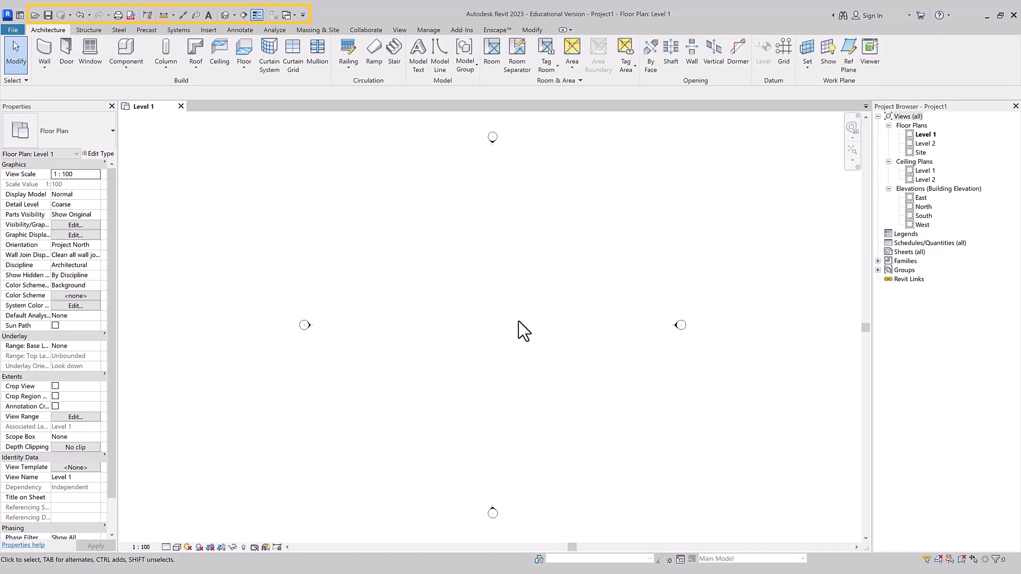
Step: Uncheck Synchronize with Central in the Quick Access Toolbar customization list
click(303, 16)
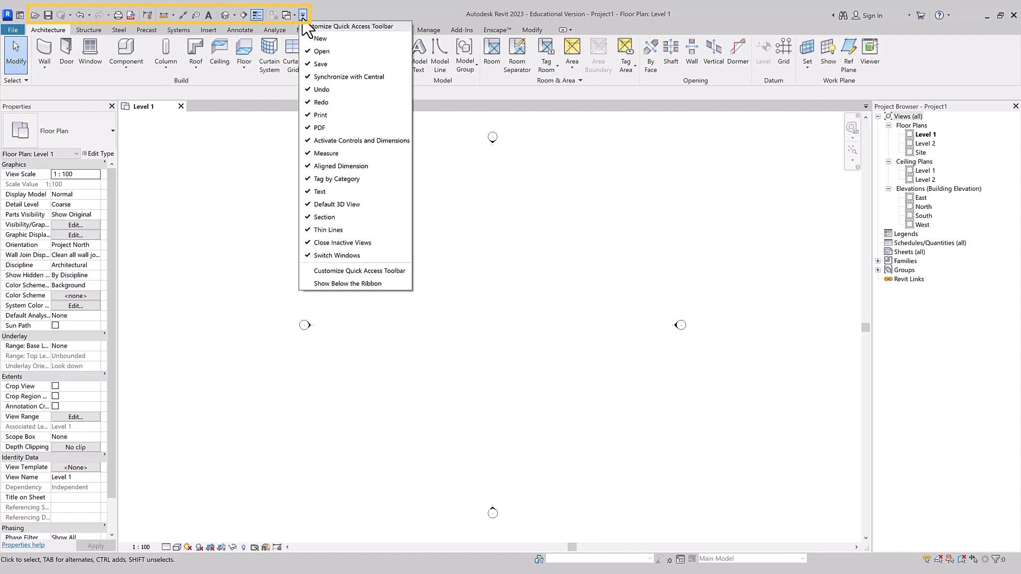
click(307, 76)
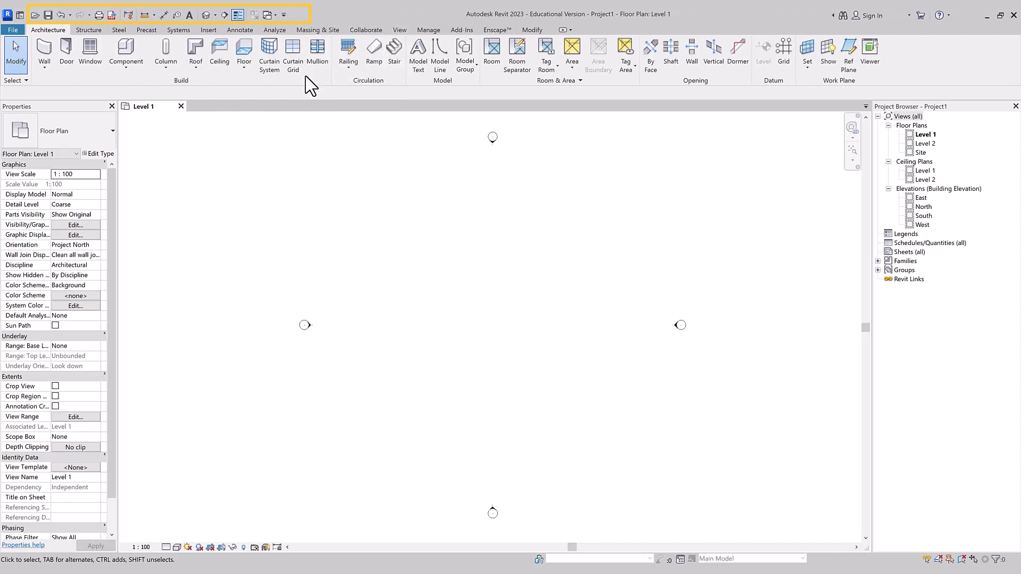
click(284, 18)
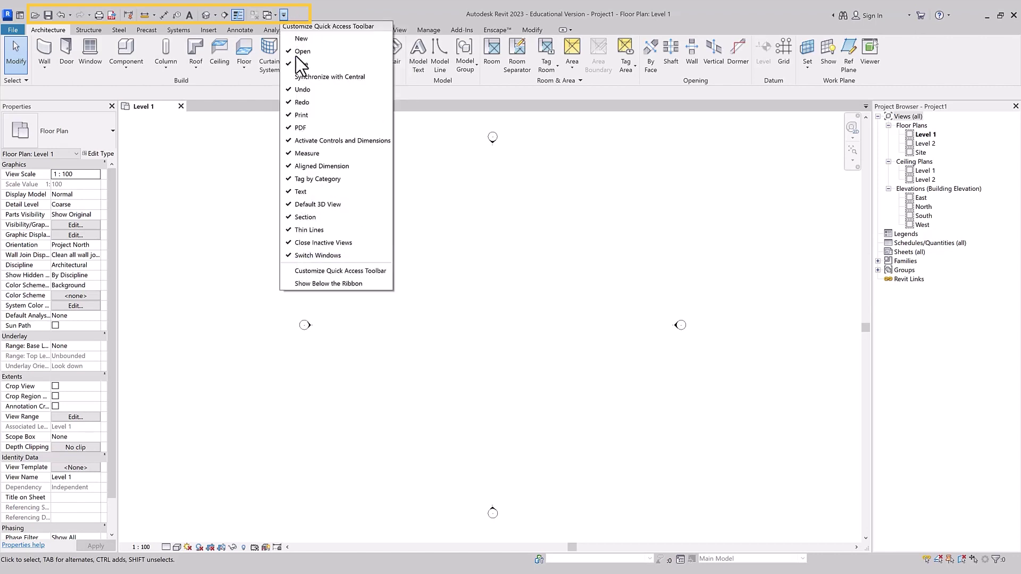
click(435, 301)
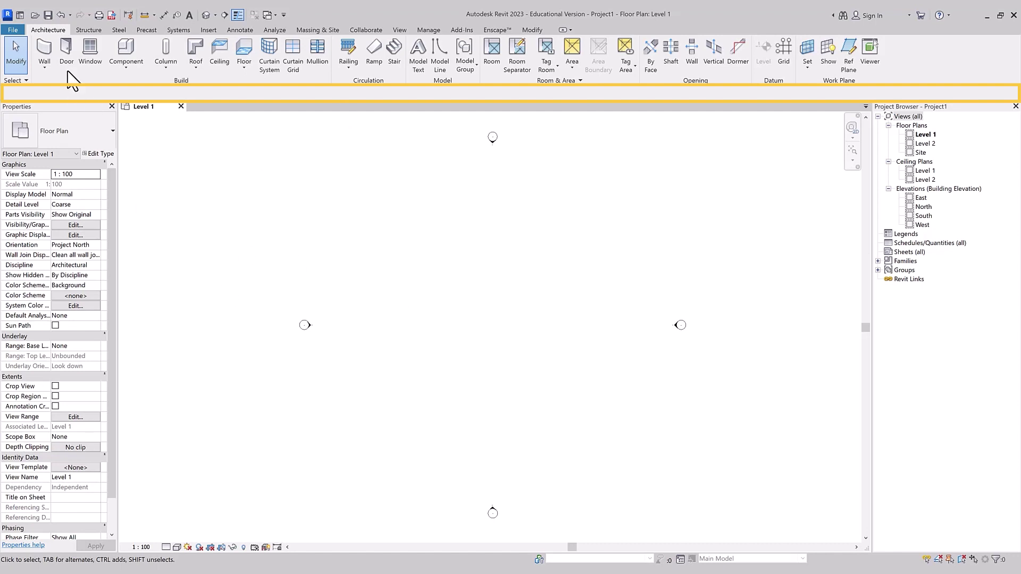
click(67, 53)
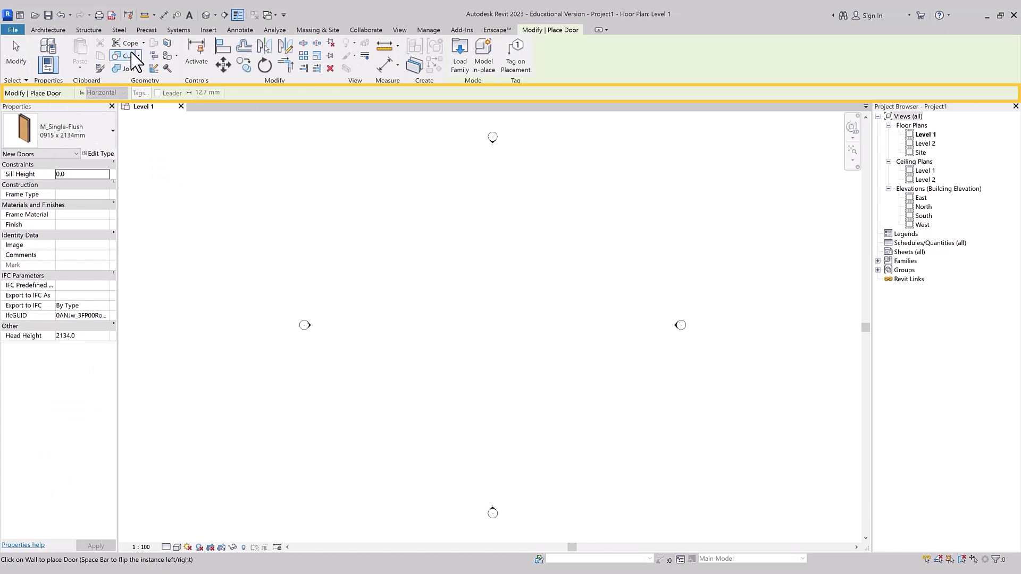
key(Escape)
key(Escape)
click(250, 56)
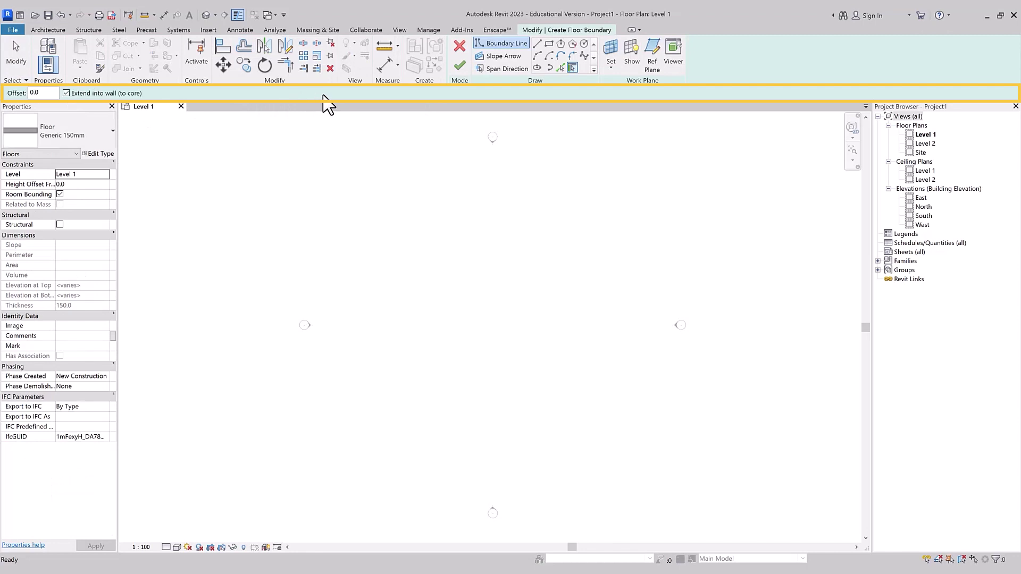
key(Escape)
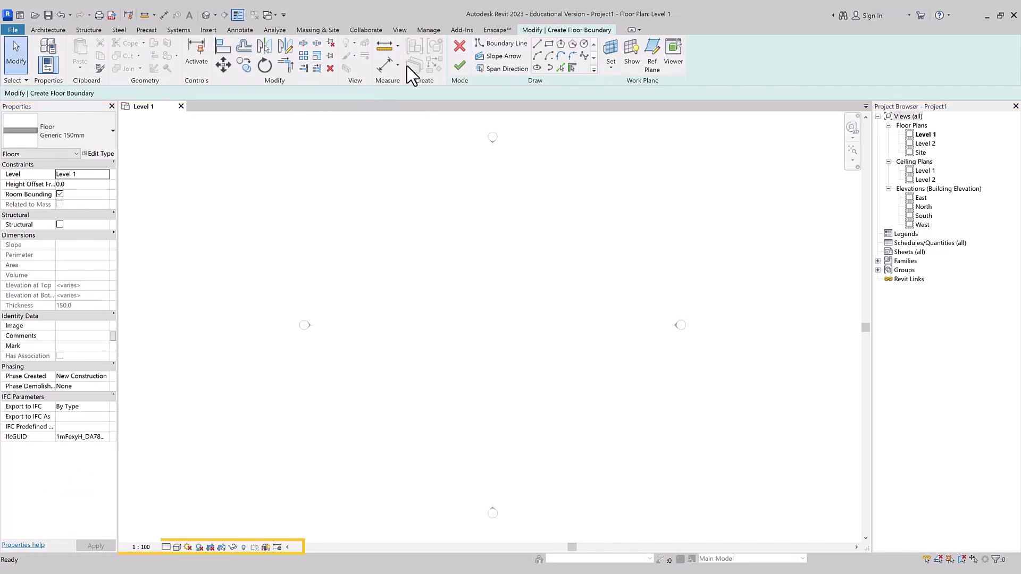
click(460, 48)
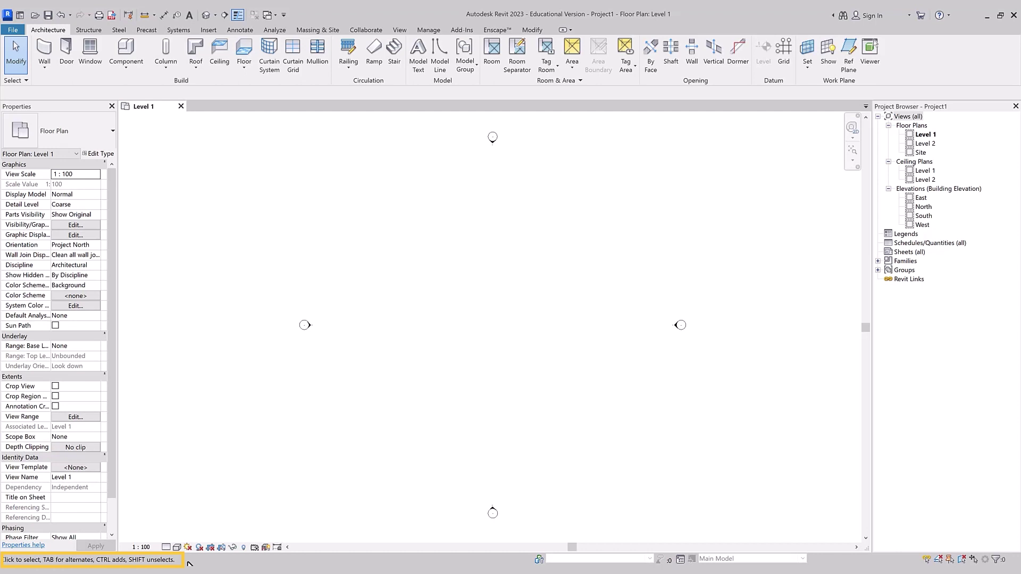
click(44, 53)
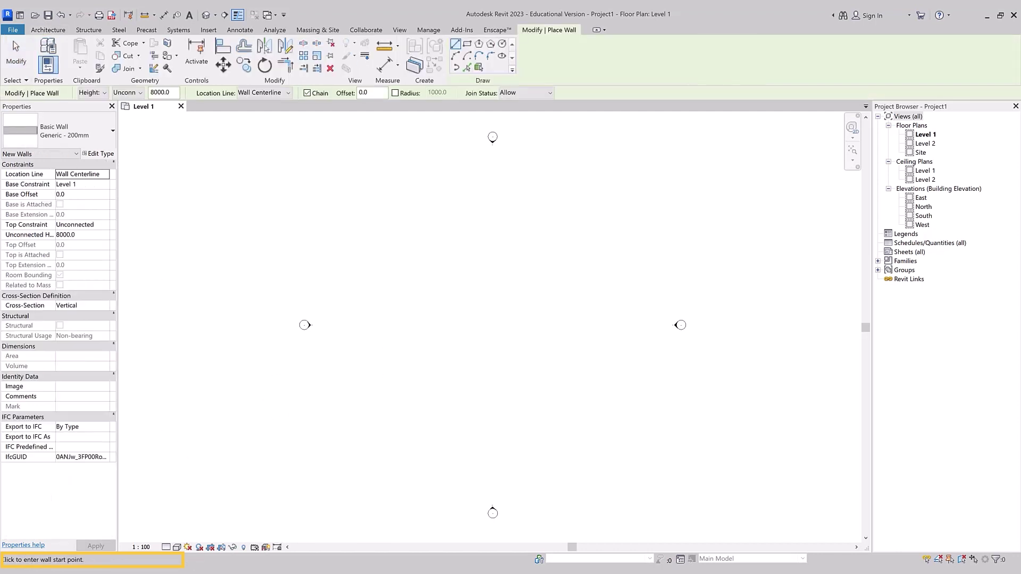
click(398, 366)
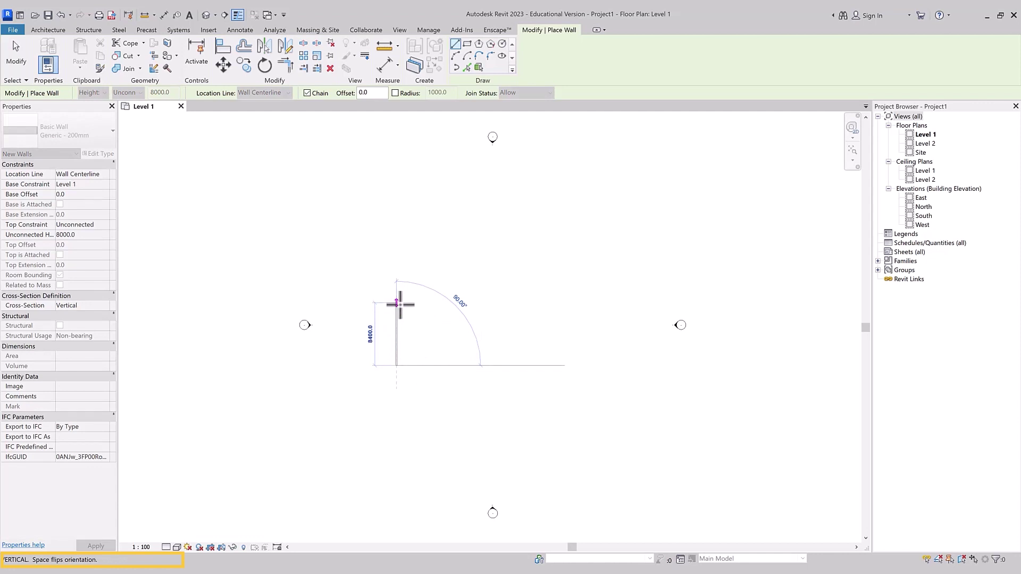
key(Escape)
key(Escape)
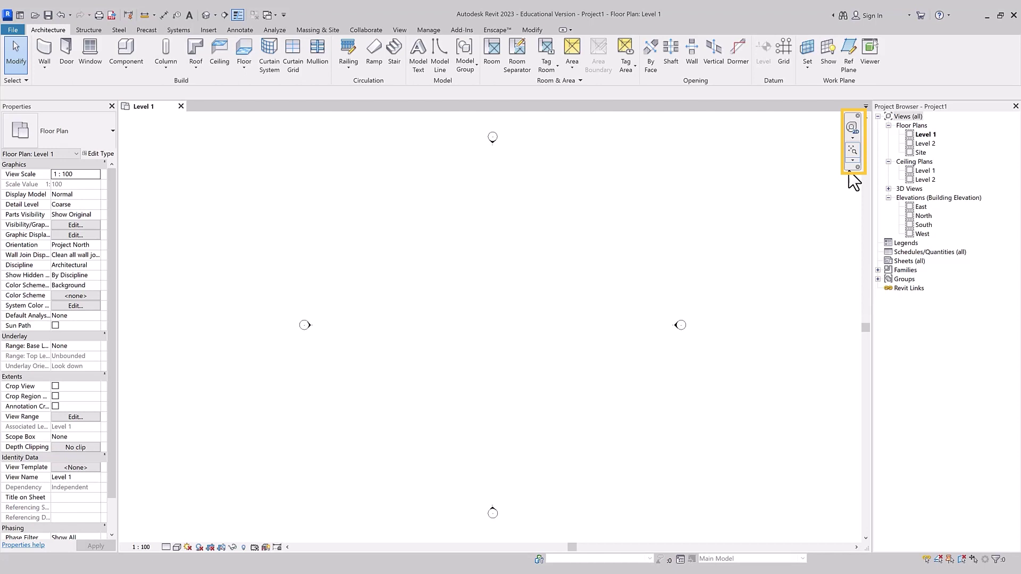
Step: Try the 2D SteeringWheel and Zoom options, then open the default 3D view
click(851, 130)
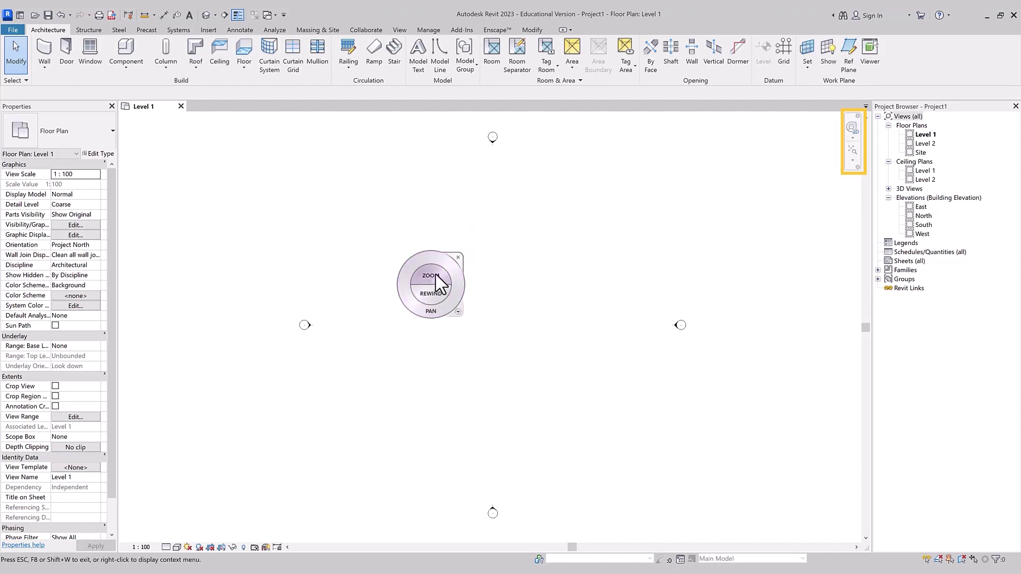
click(852, 160)
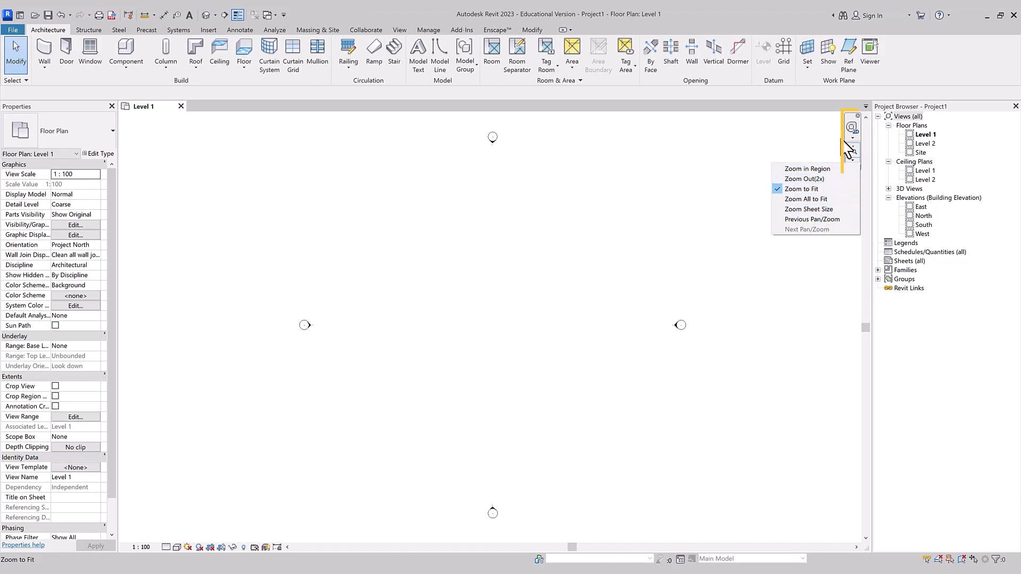
click(852, 158)
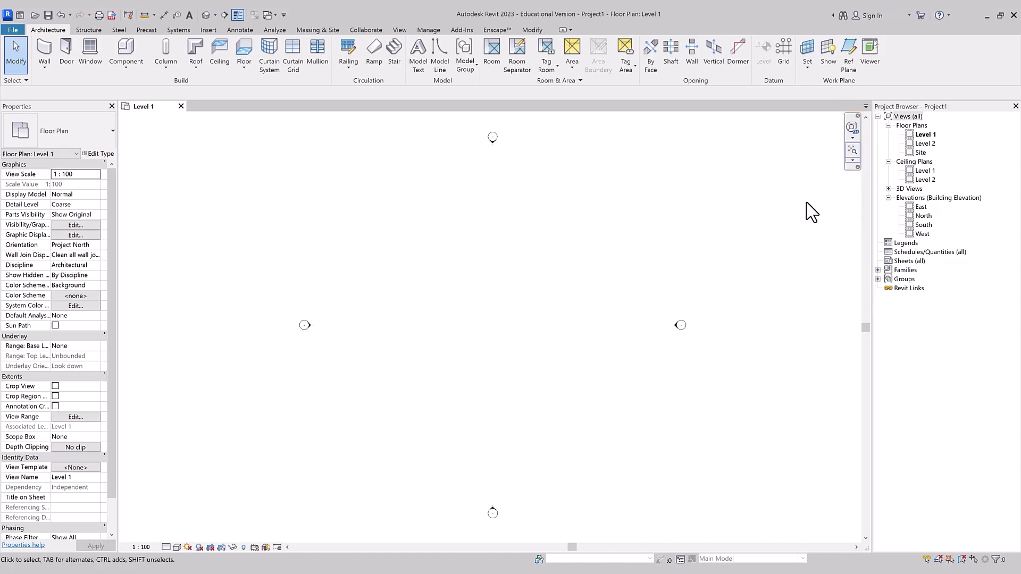
click(206, 16)
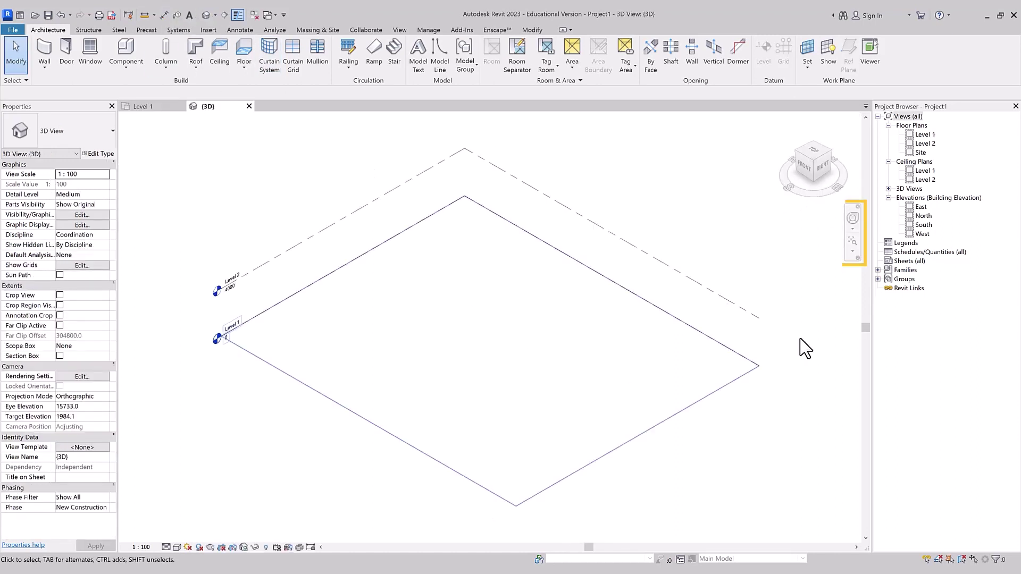
Step: Bring up and dismiss the full navigation wheel and the zoom options list
click(852, 218)
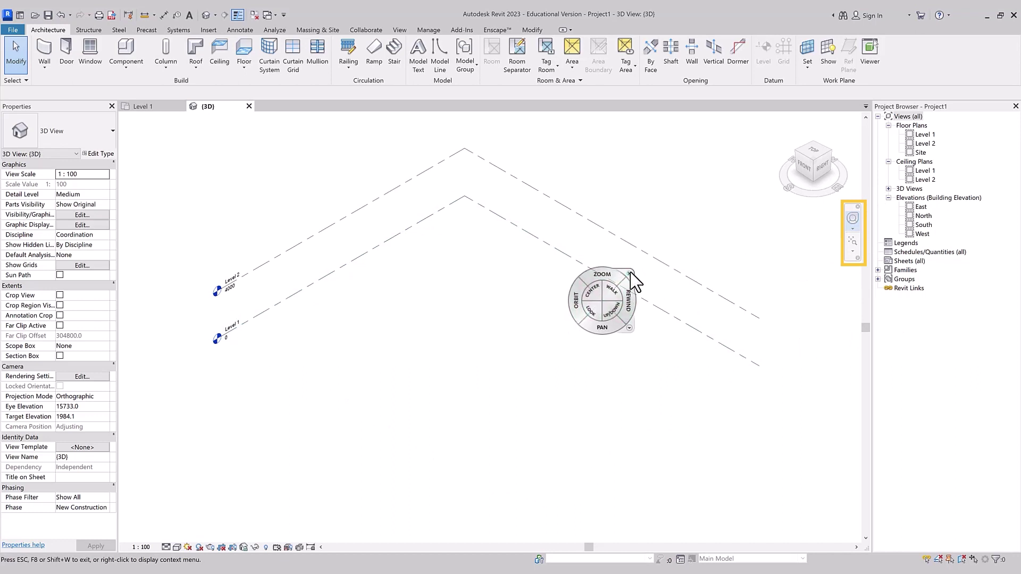
click(629, 274)
click(853, 251)
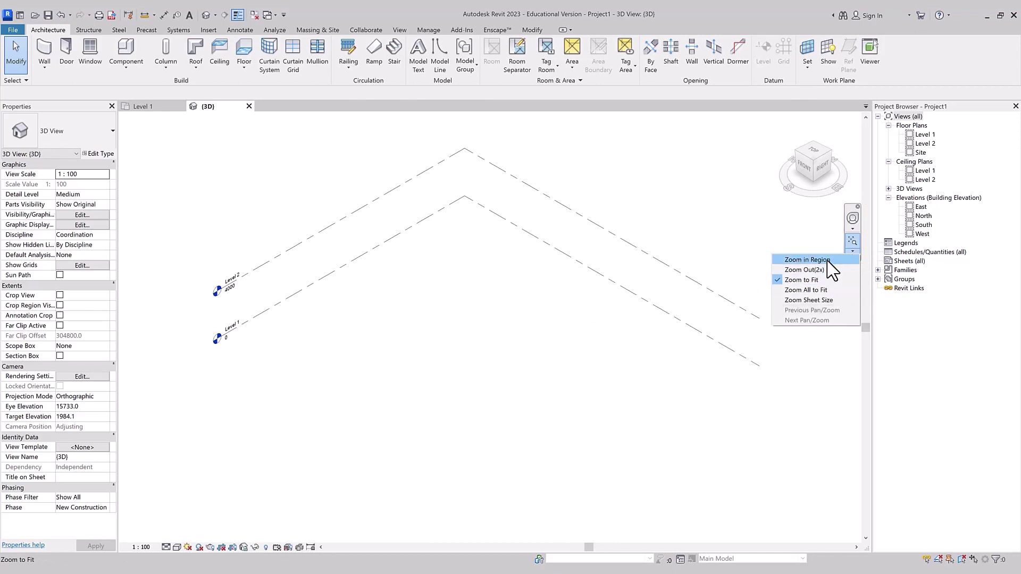
click(787, 222)
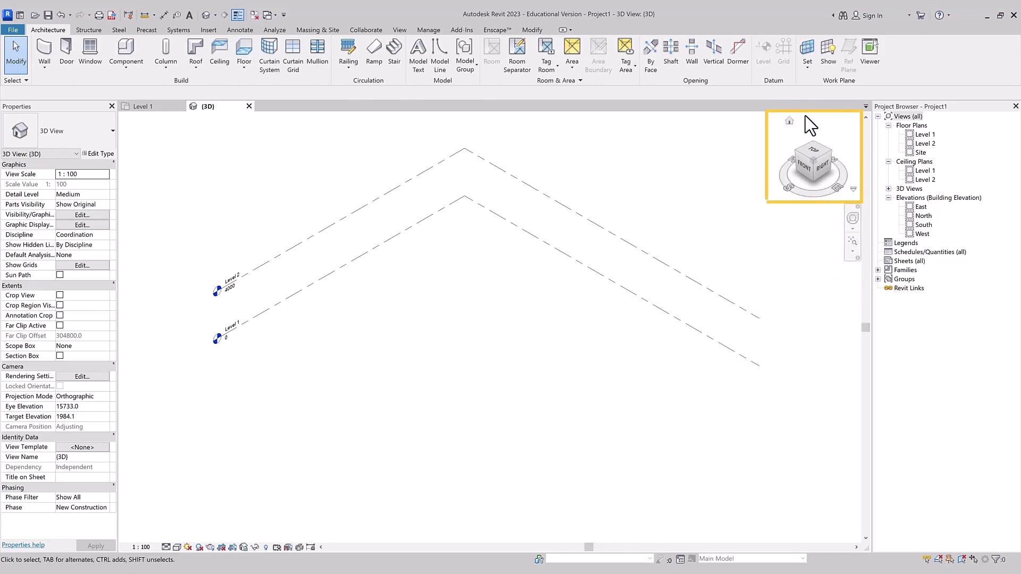
mouse_move(813, 165)
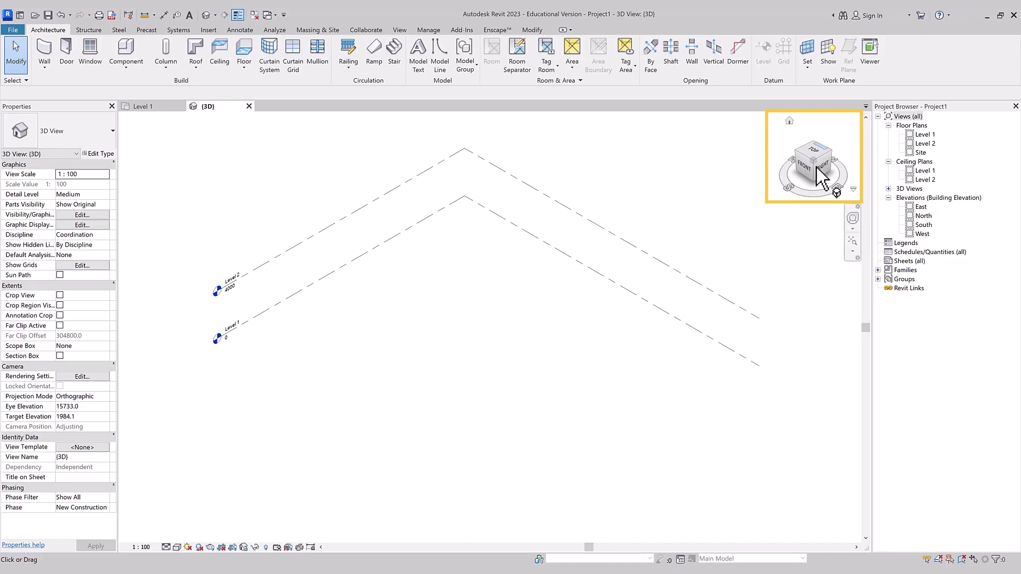
Step: Orbit the levels with the ViewCube, including its TOP face, and check its options menu
drag(785, 187, 743, 182)
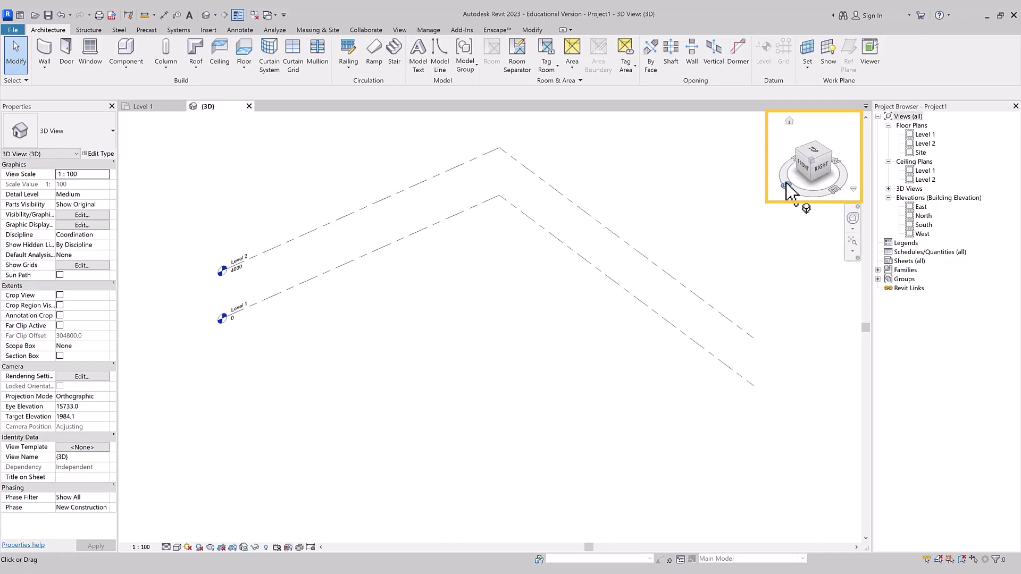
drag(748, 192, 801, 203)
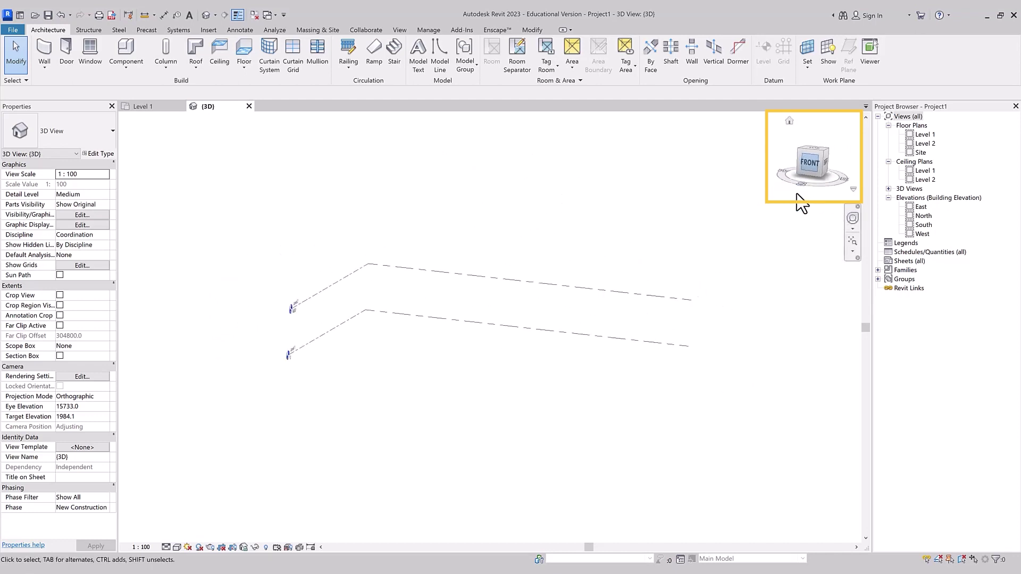
click(813, 148)
mouse_move(824, 167)
mouse_down()
mouse_move(796, 123)
mouse_move(642, 354)
mouse_move(532, 178)
mouse_move(524, 192)
mouse_move(519, 180)
mouse_move(509, 218)
mouse_move(672, 358)
mouse_move(649, 378)
mouse_move(606, 371)
mouse_up()
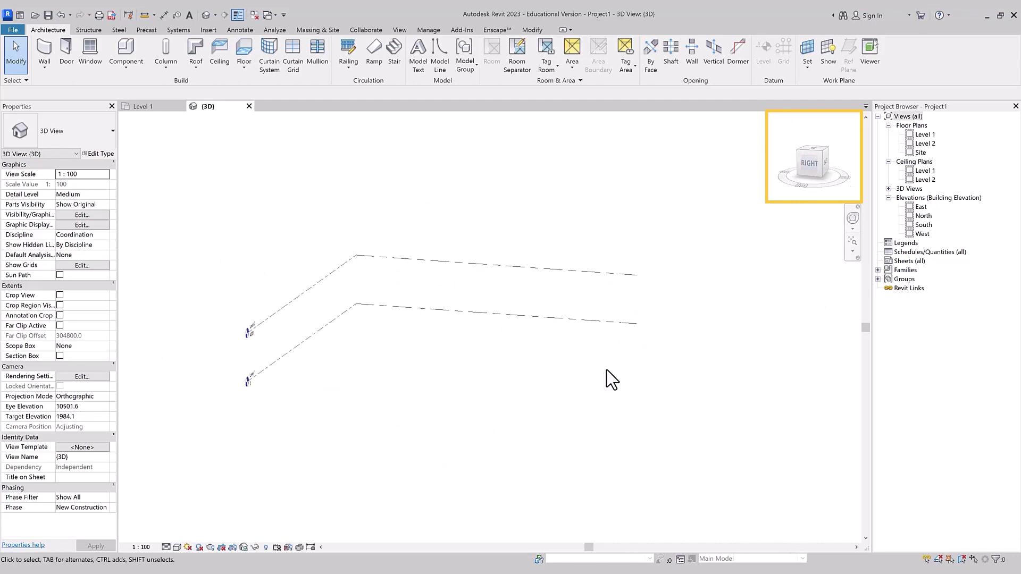
click(853, 189)
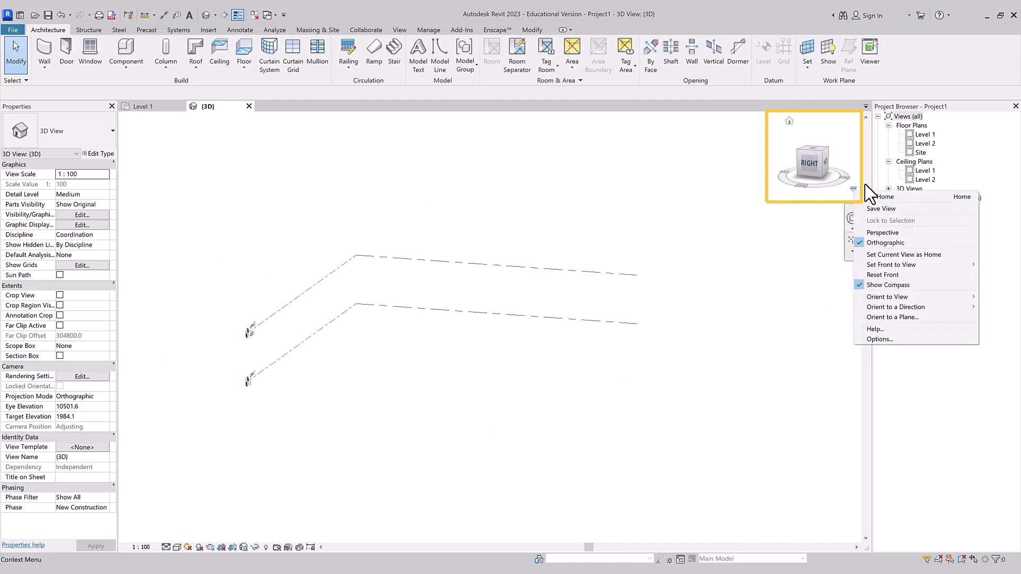
click(413, 429)
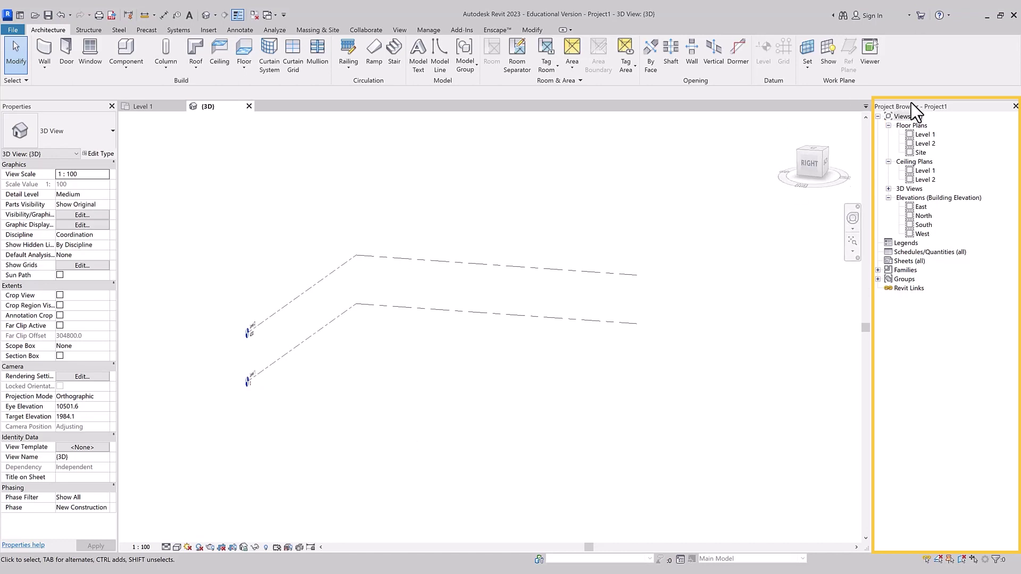
Step: Drag the Project Browser toward the left, then narrow its docked panel
mouse_move(921, 113)
mouse_down()
mouse_move(33, 118)
mouse_move(1005, 152)
mouse_move(880, 198)
mouse_up()
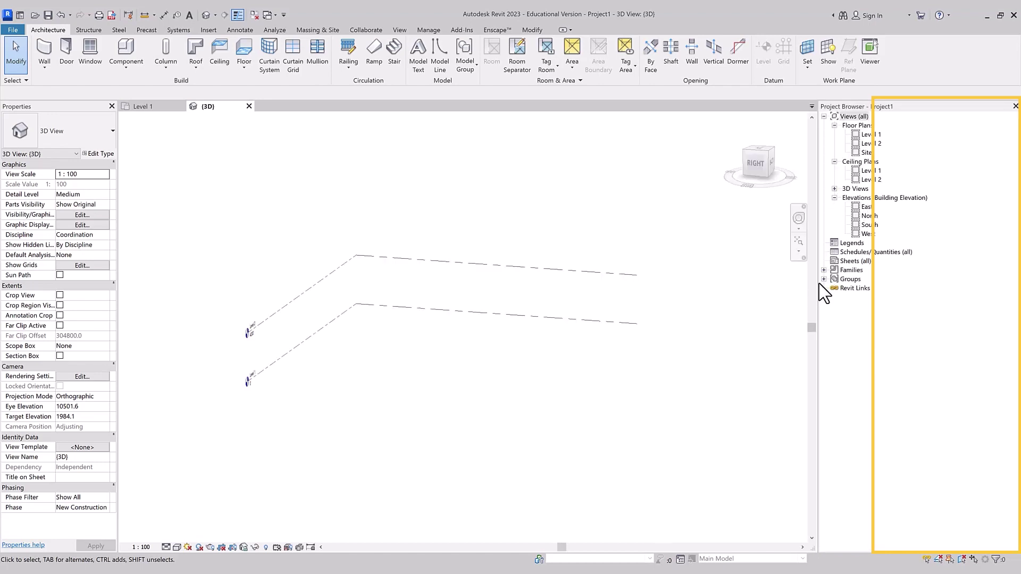
drag(816, 286, 877, 286)
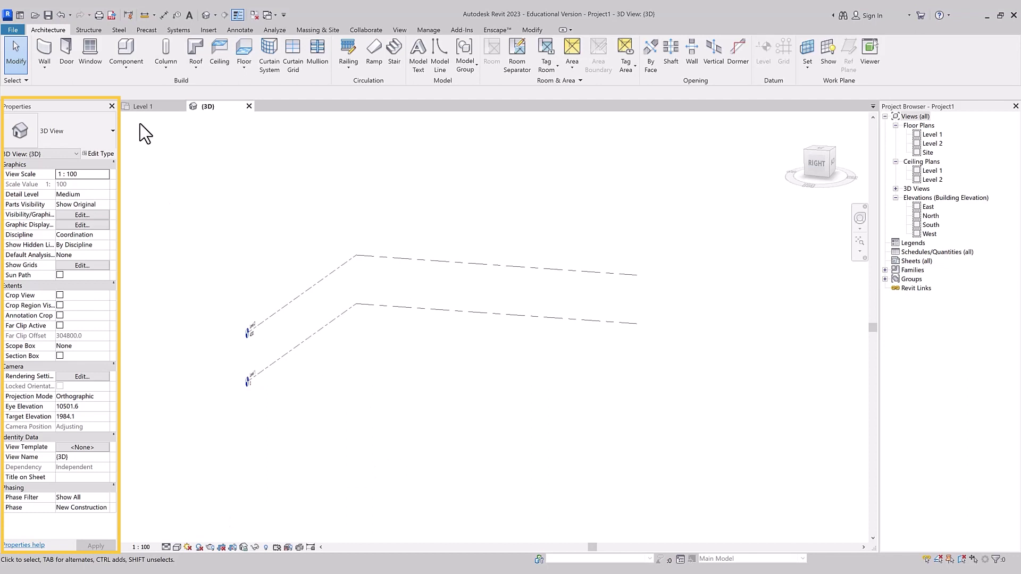
Step: On the Level 1 floor plan, draw a single 10400 test wall
click(152, 107)
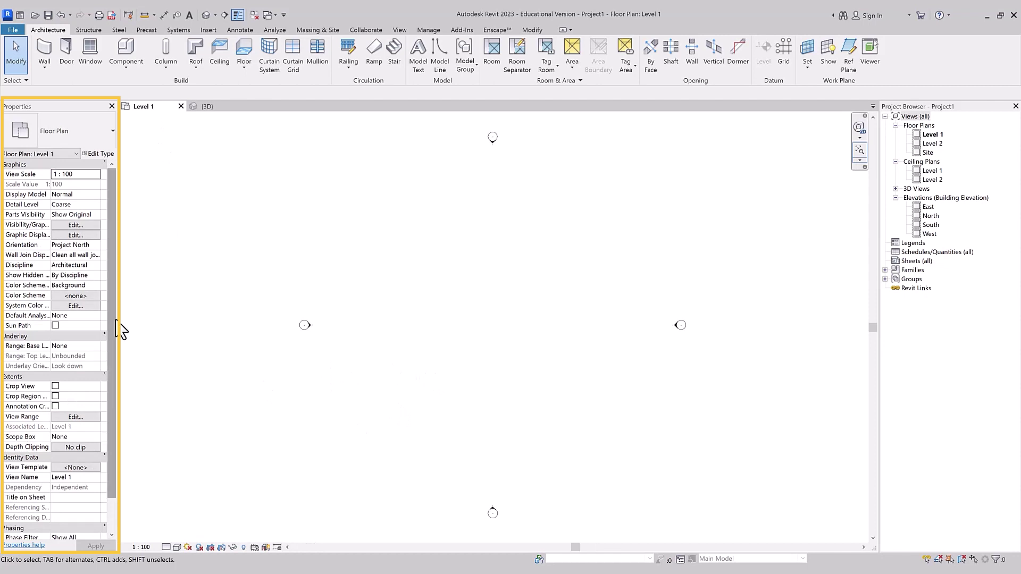
scroll(113, 372, down, 3)
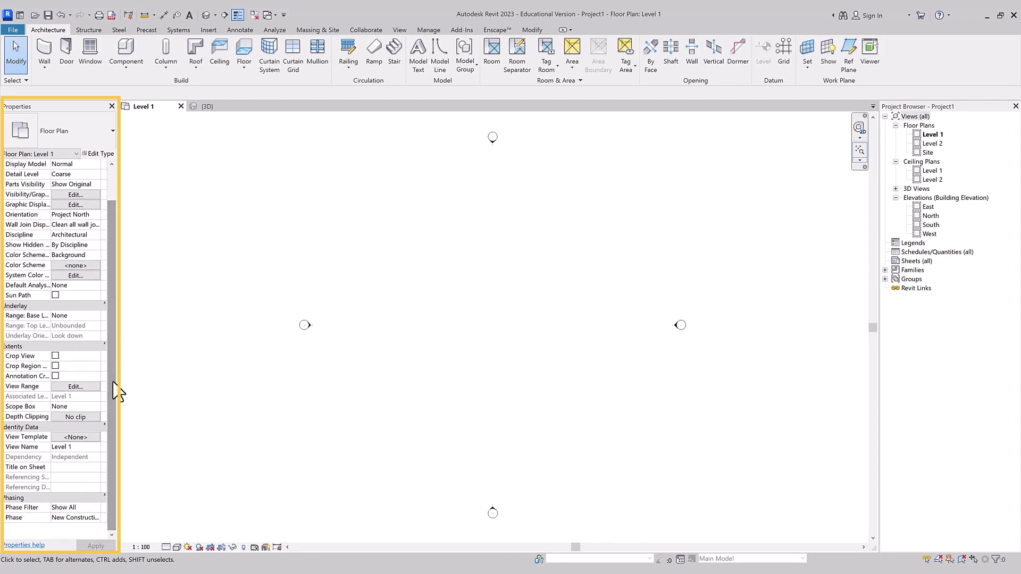
click(47, 47)
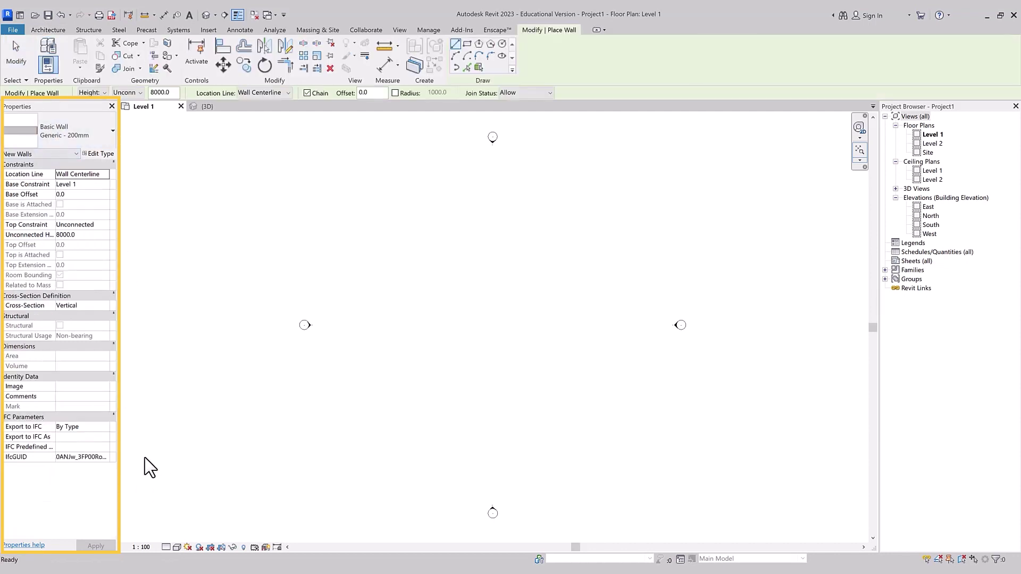
click(371, 344)
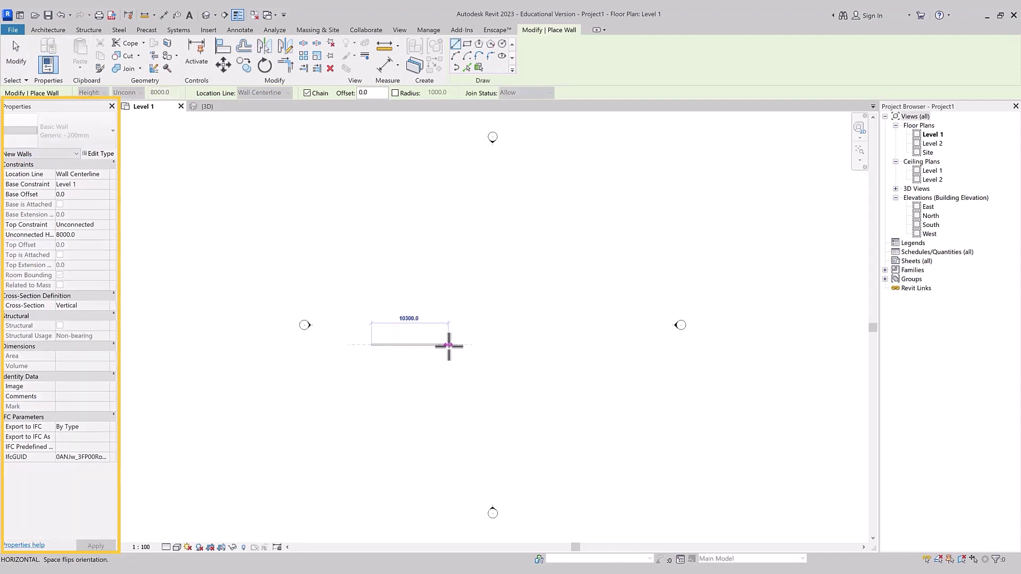
click(449, 346)
key(Escape)
key(Escape)
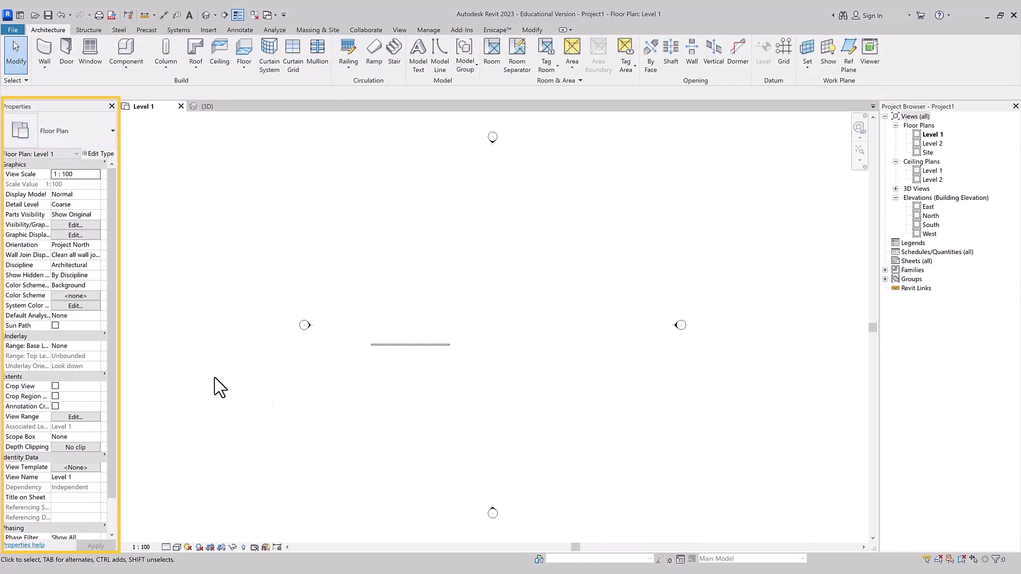
Step: Select the test wall, check its Properties type selector, then delete it
click(382, 344)
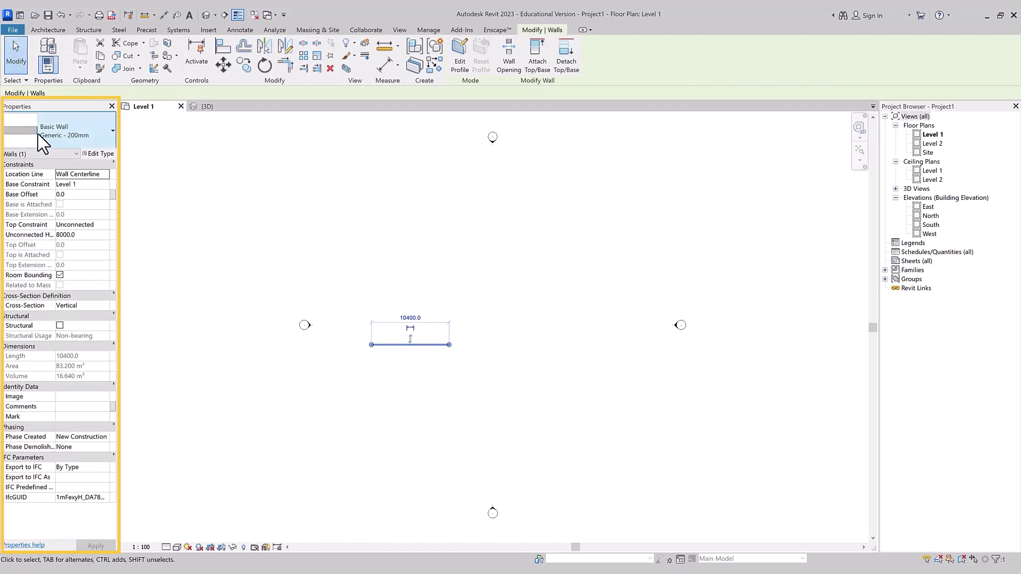
click(24, 153)
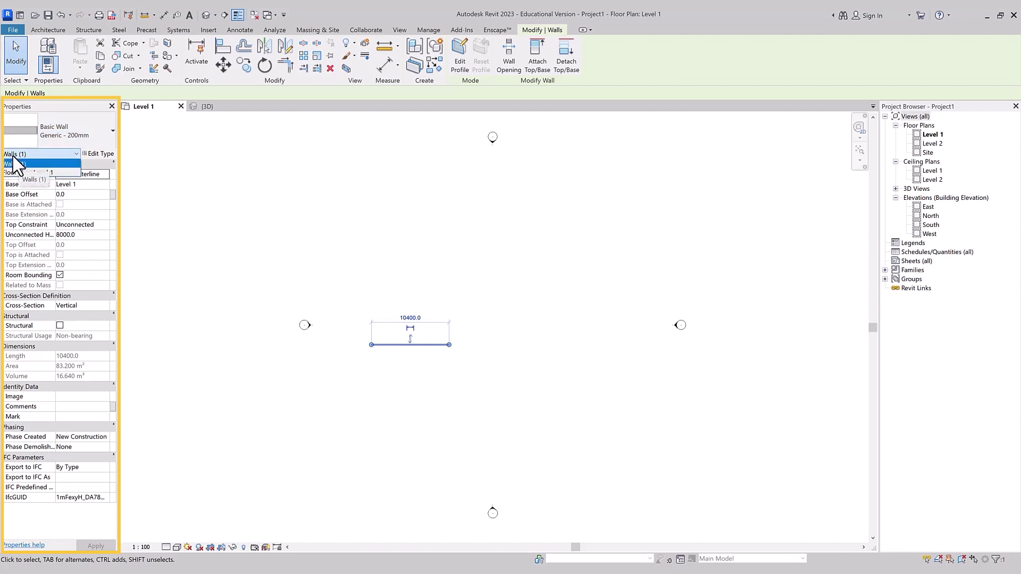
click(16, 164)
click(32, 153)
click(21, 164)
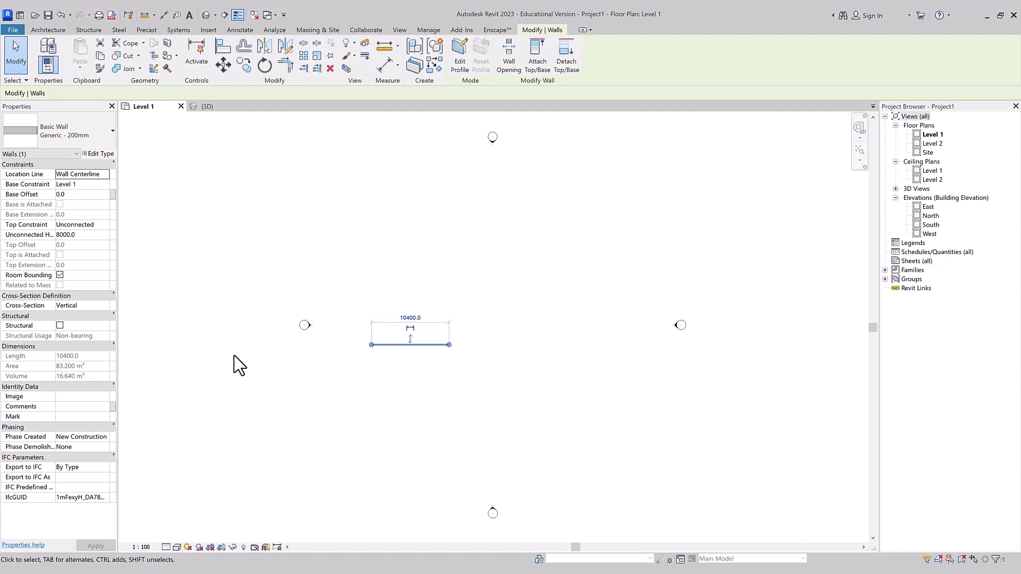
key(Delete)
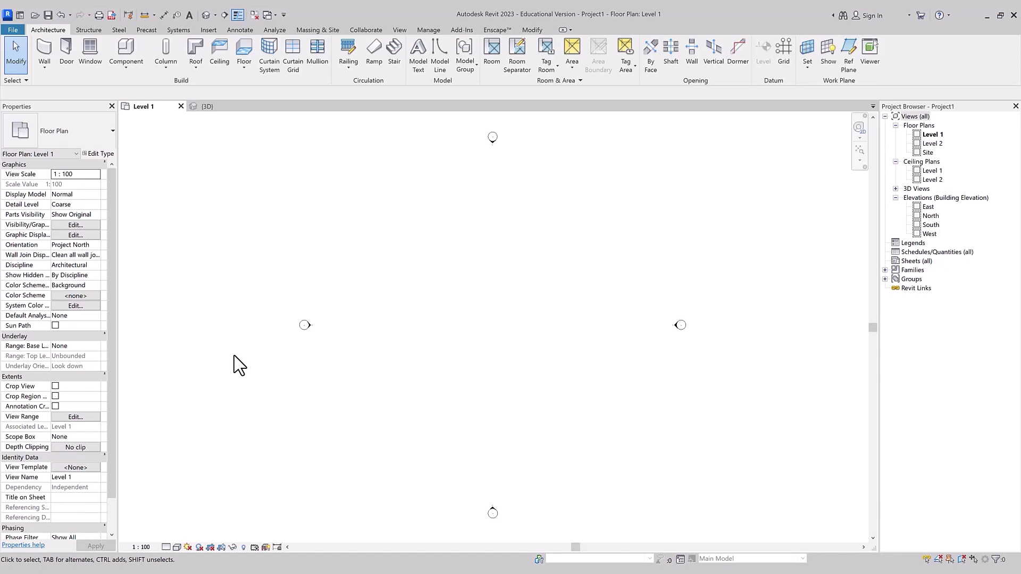
Step: On the View tab, review the User Interface dropdown without changing anything
click(406, 32)
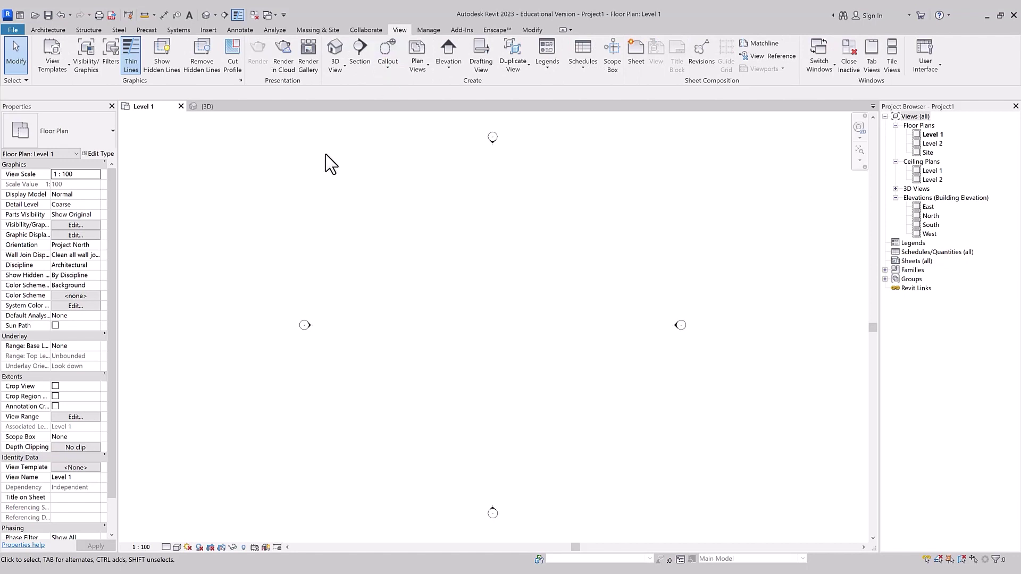
click(925, 58)
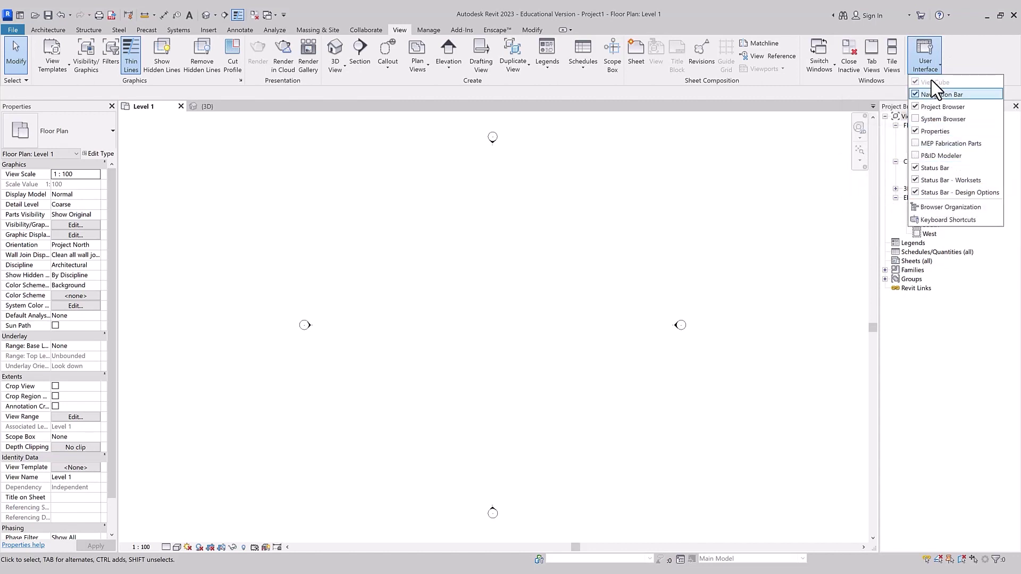
click(698, 284)
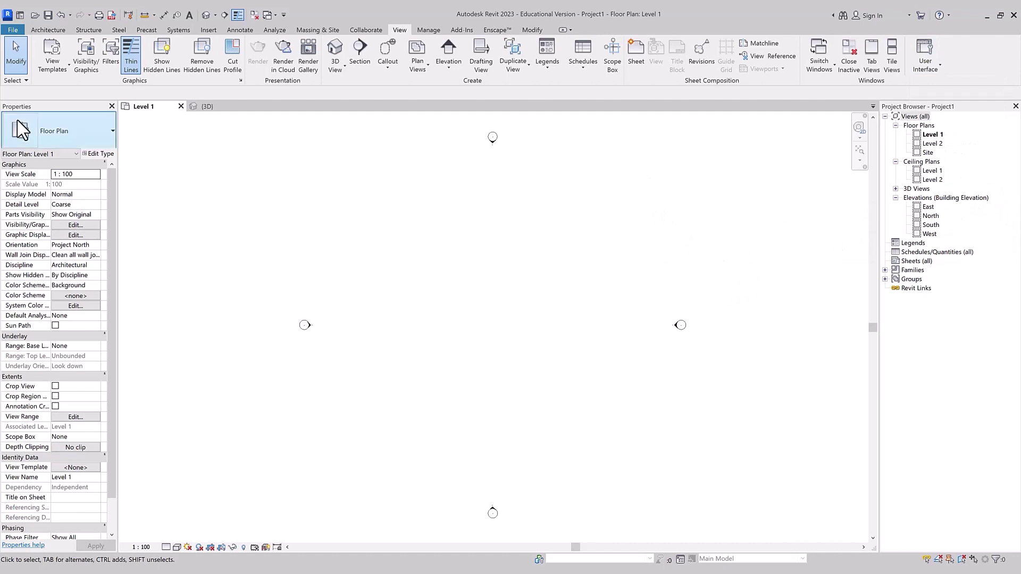
Step: Review the canvas shortcut menu, then close and restore the Properties palette
right_click(493, 229)
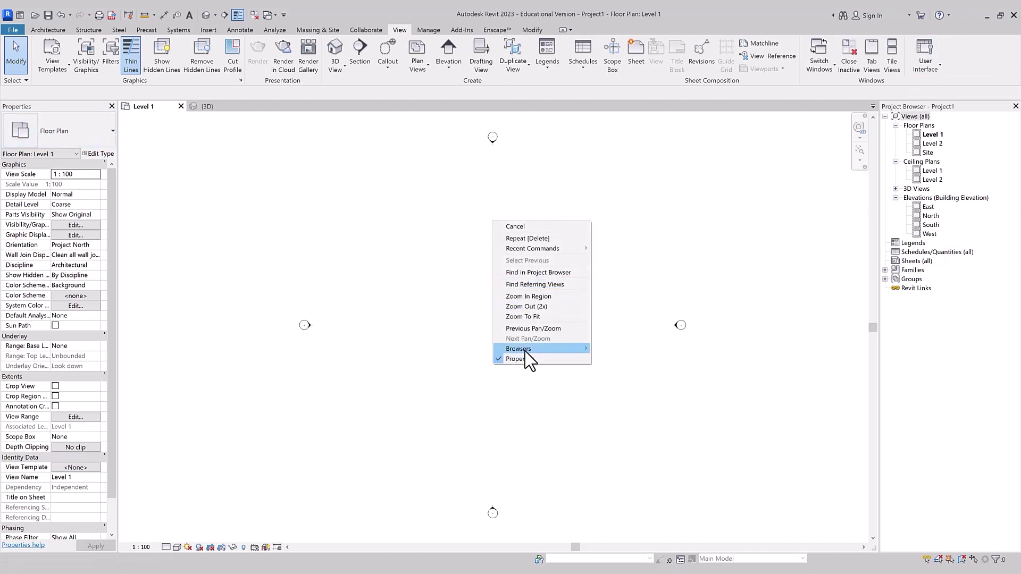
mouse_move(519, 349)
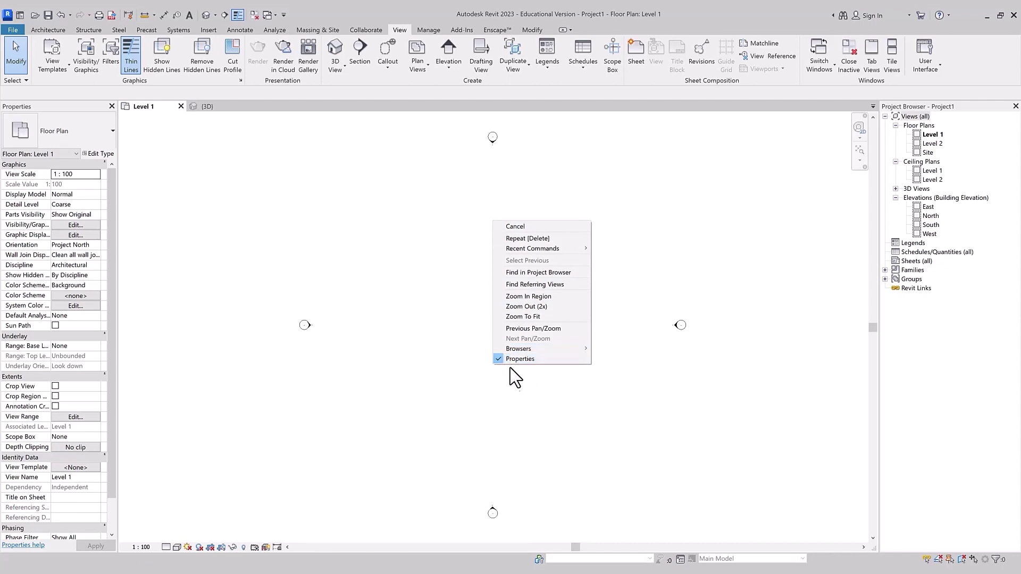
click(512, 379)
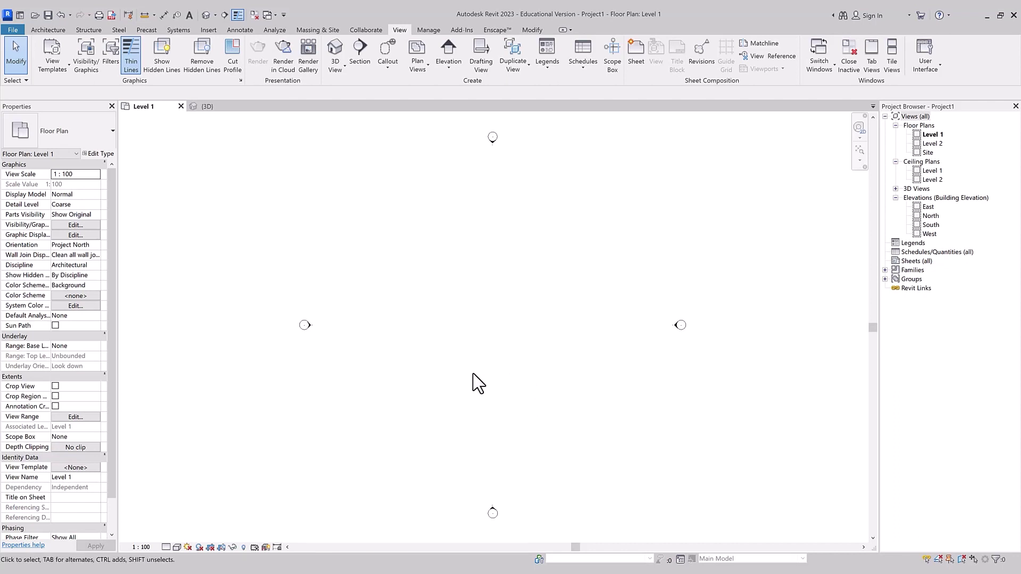
click(112, 106)
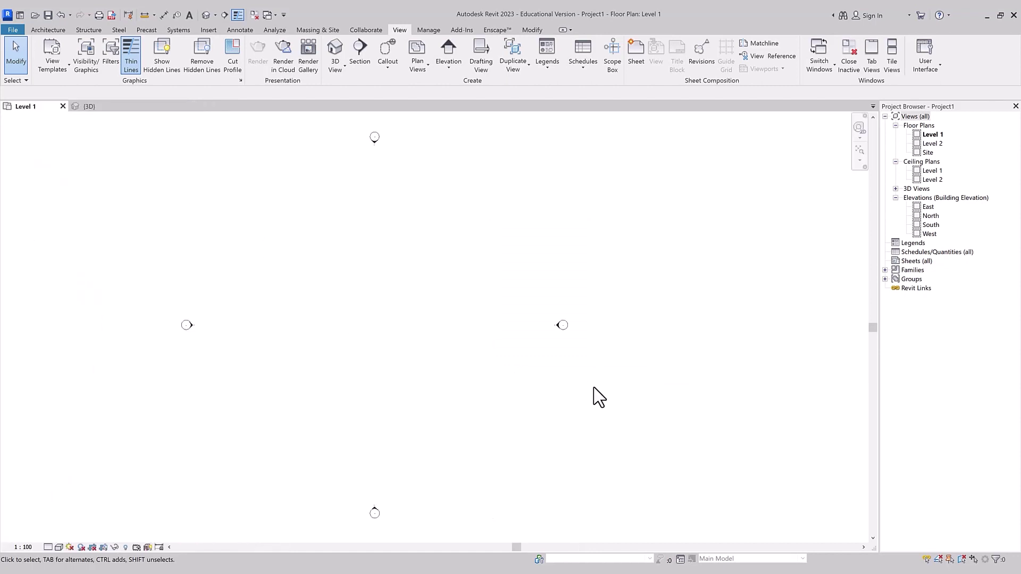
key(p)
key(p)
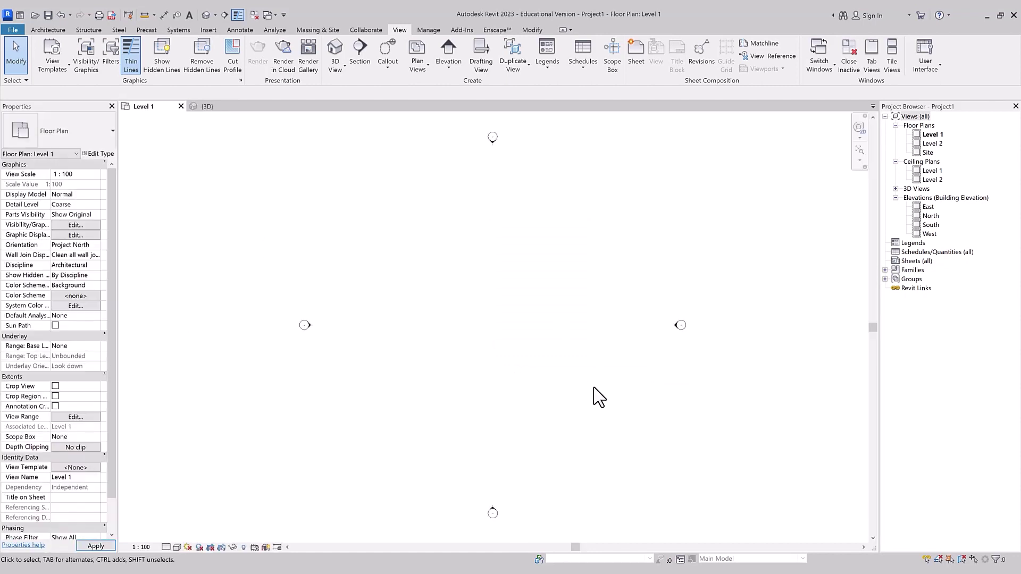